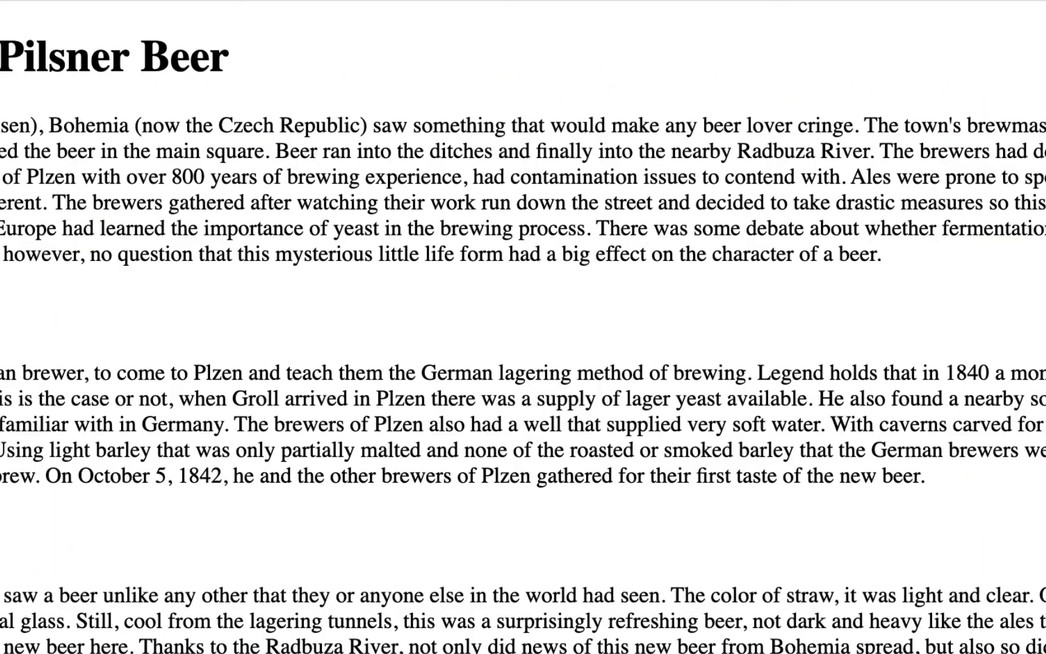
# Switch to Illustrator, set the Pilsner history text area to 2 columns in its Area Type Options, and deselect it.
pyautogui.hotkey('ctrl', 'Tab')
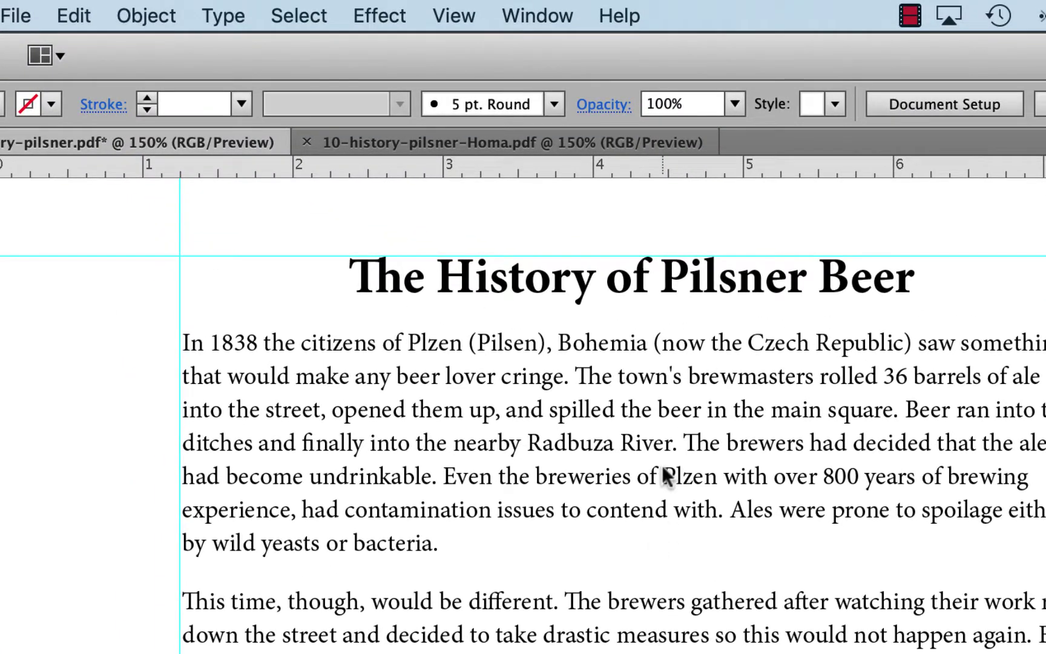
pyautogui.click(663, 469)
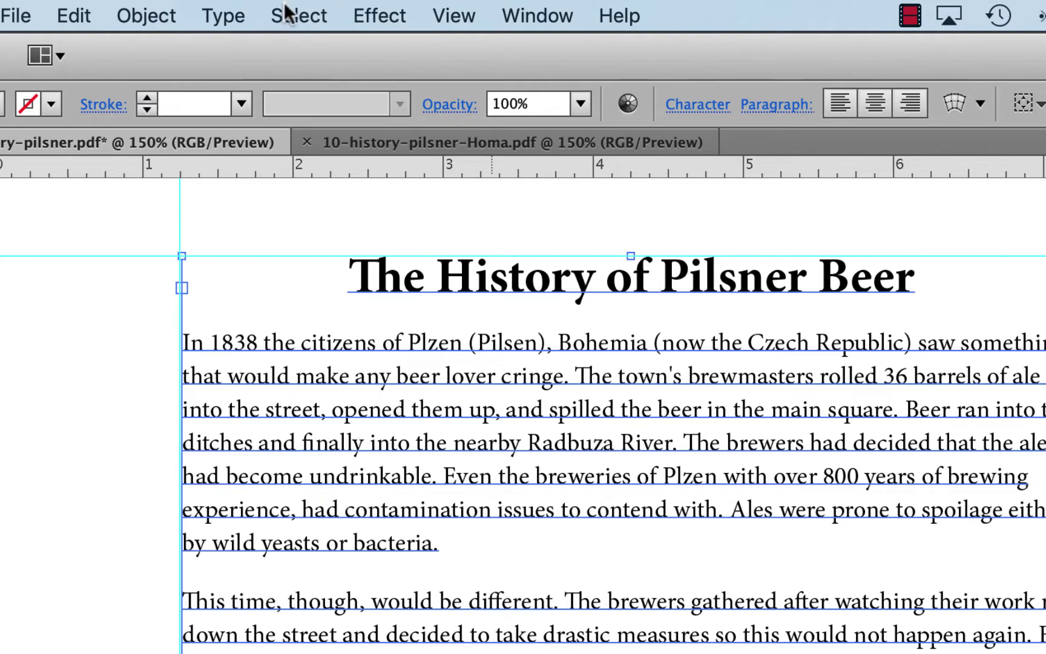
pyautogui.click(227, 22)
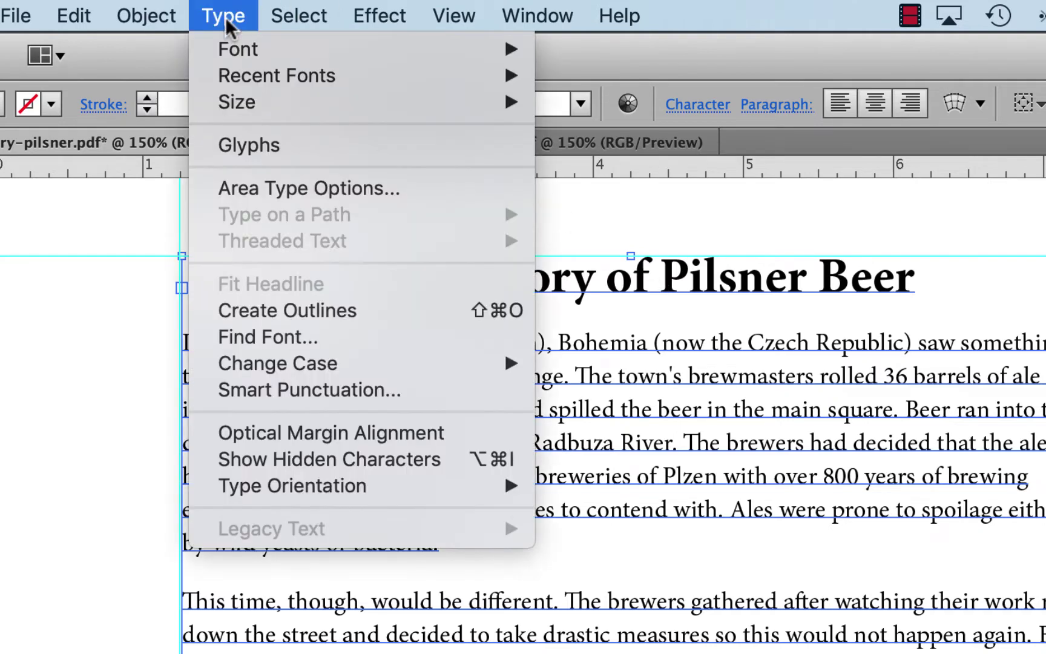
pyautogui.click(240, 186)
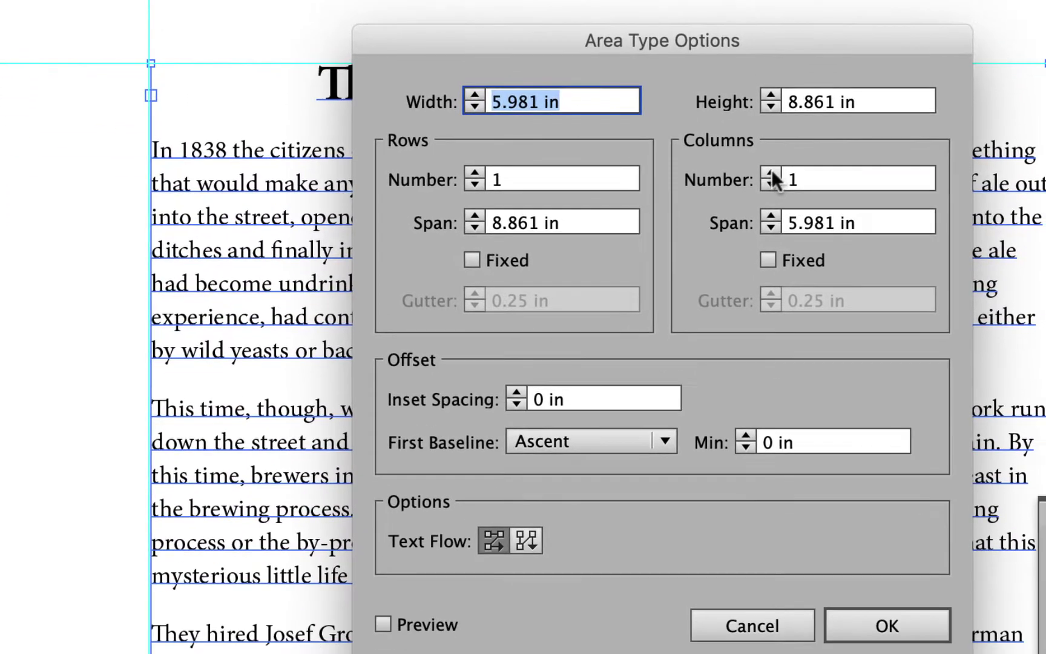
pyautogui.click(801, 364)
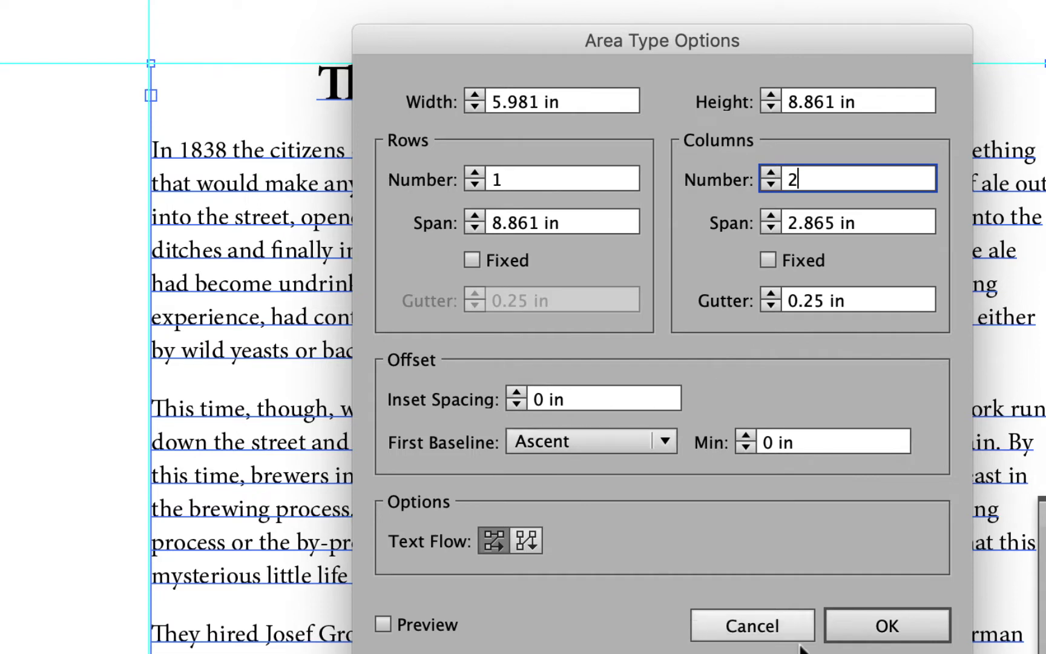
pyautogui.click(887, 633)
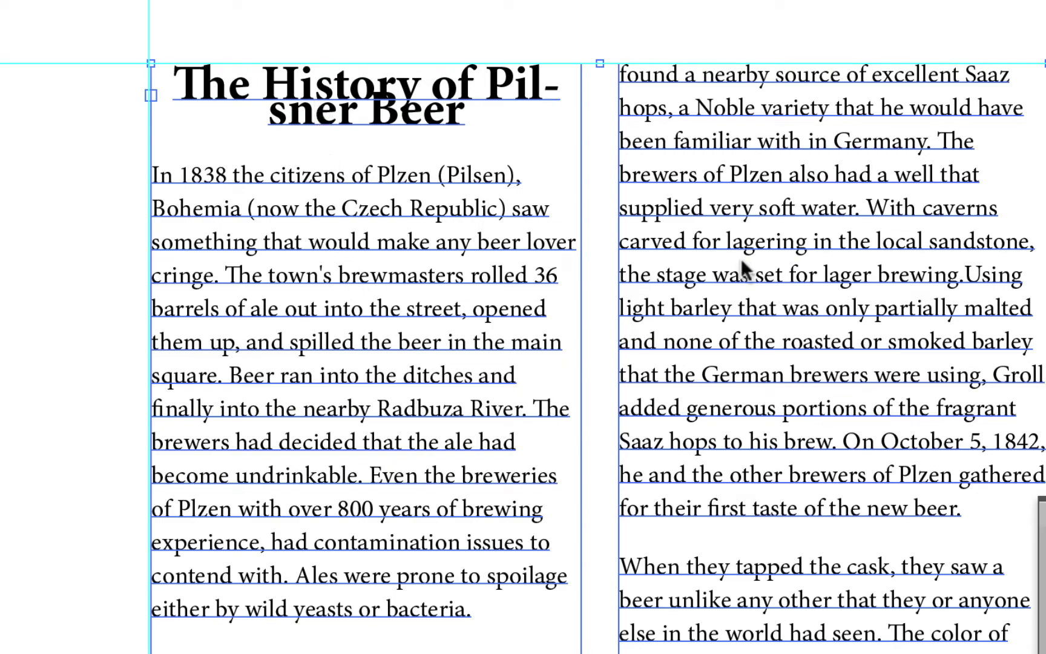
pyautogui.hotkey('ctrl', 'shift', 'a')
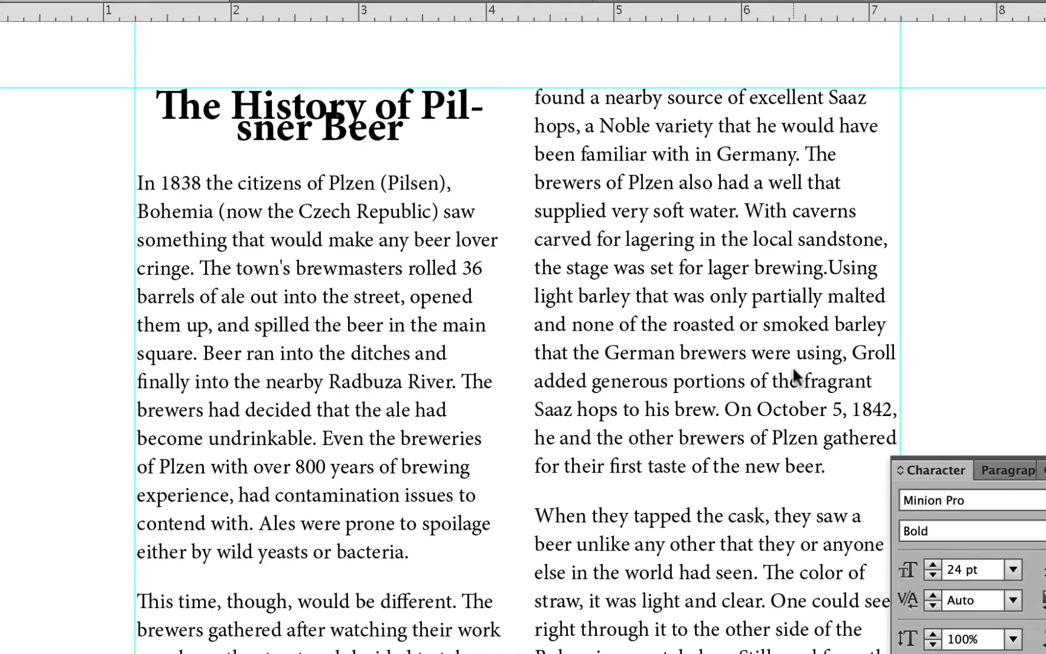
# Review both text columns and show the hidden characters in the document.
pyautogui.scroll(-5, 793, 372)
pyautogui.scroll(-5, 655, 309)
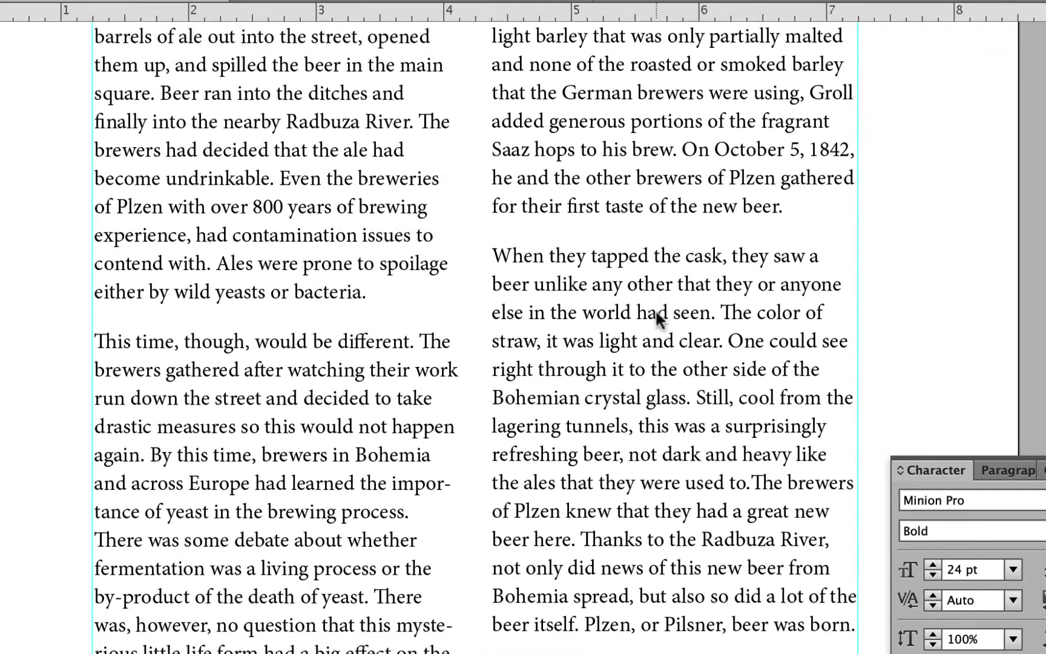
pyautogui.scroll(13, 656, 312)
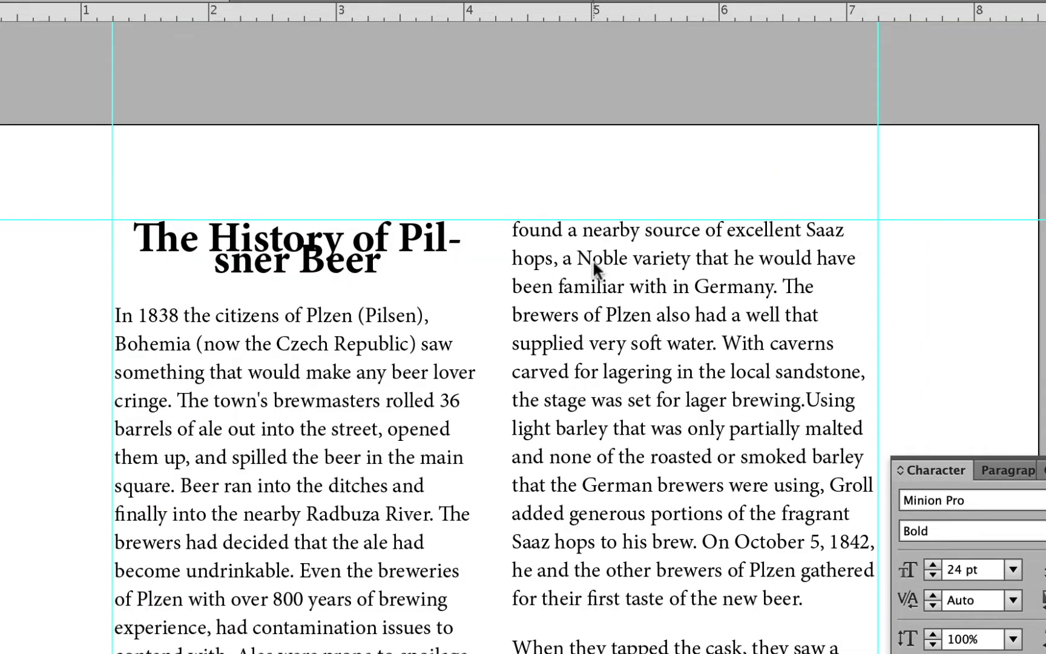
pyautogui.scroll(-4, 592, 259)
pyautogui.hscroll(1, 593, 260)
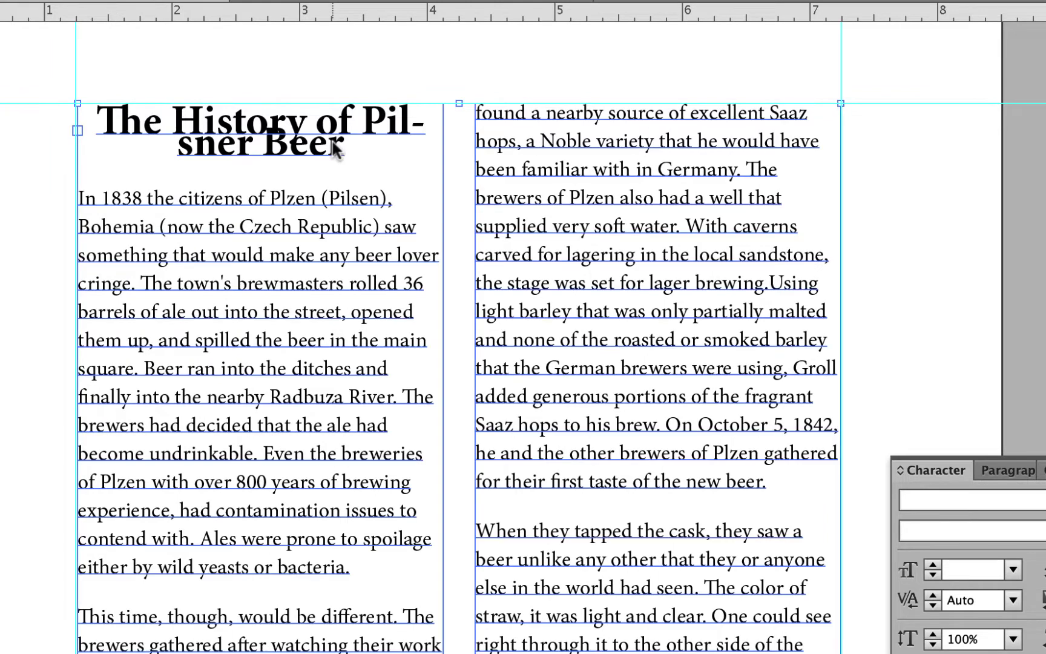
pyautogui.click(327, 147)
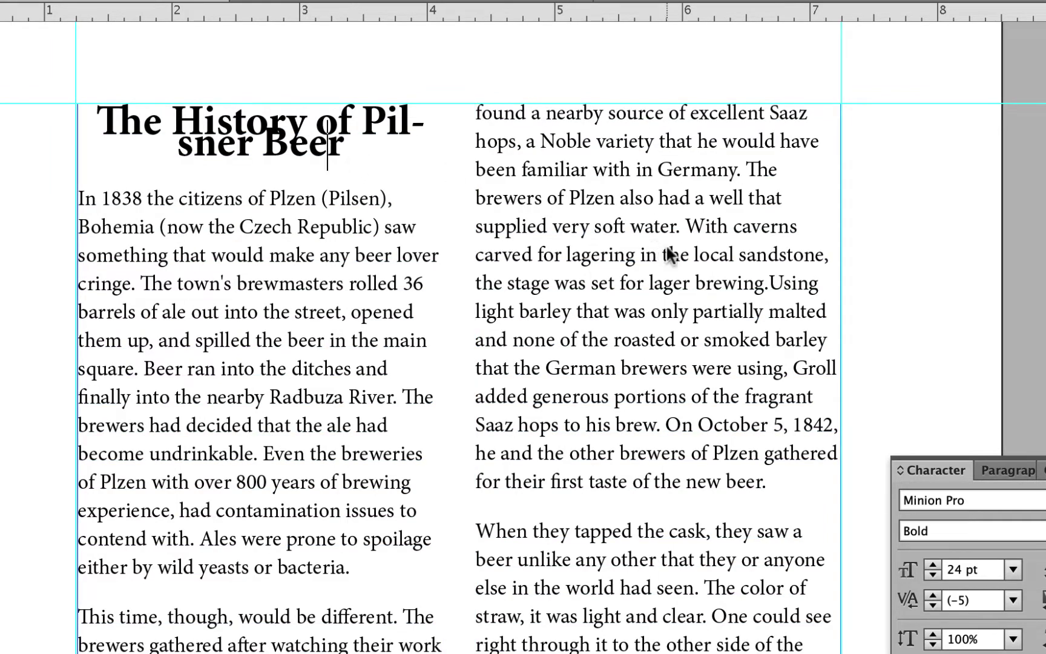
pyautogui.click(767, 293)
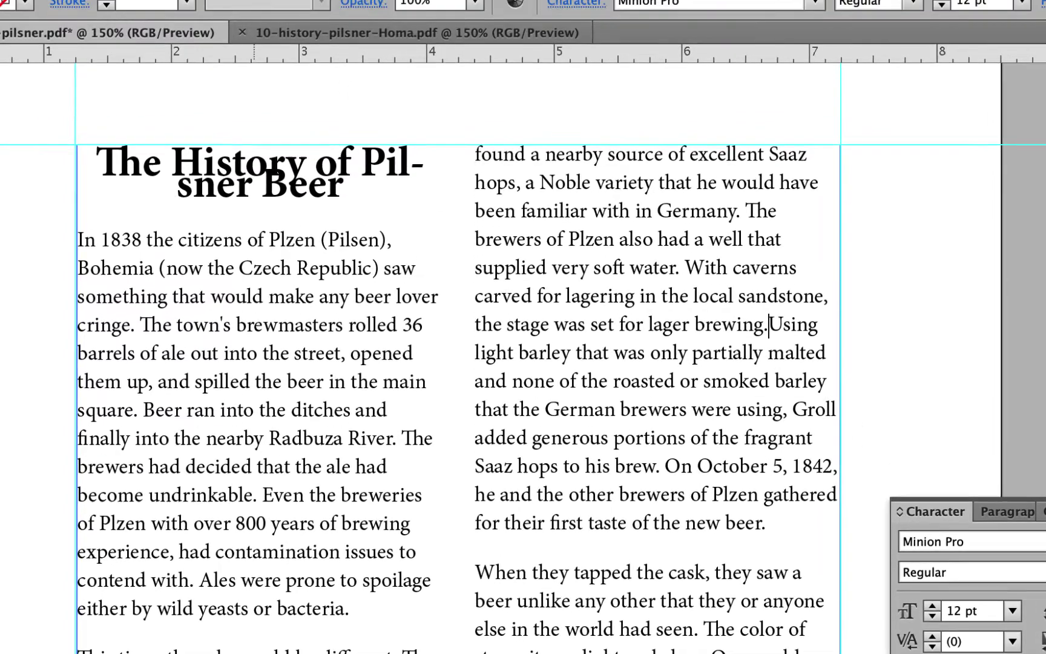
pyautogui.click(175, 11)
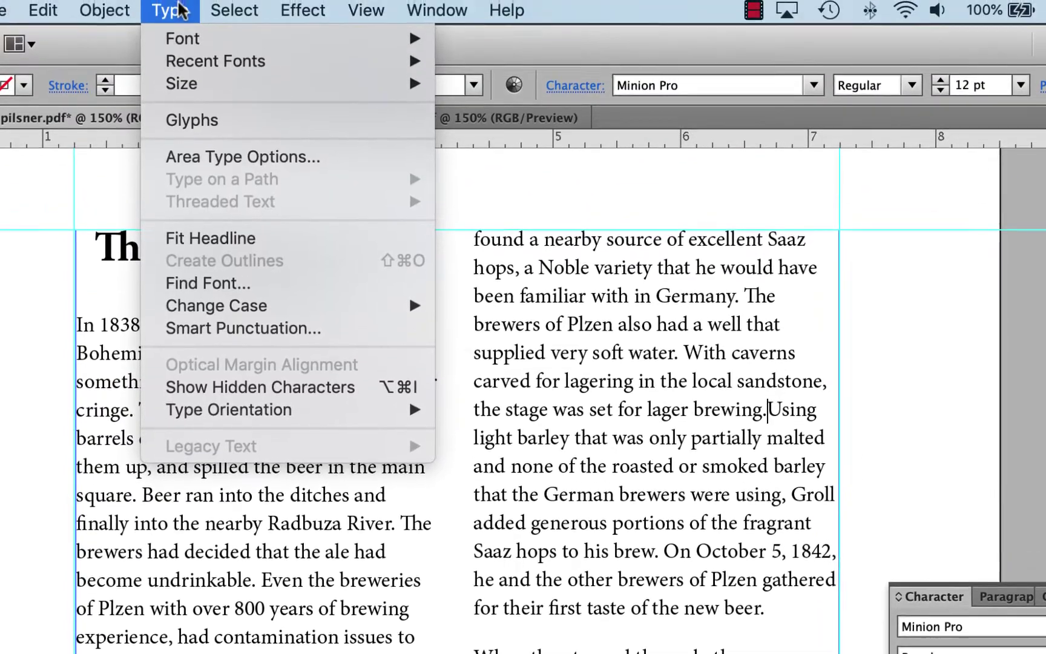
pyautogui.click(233, 387)
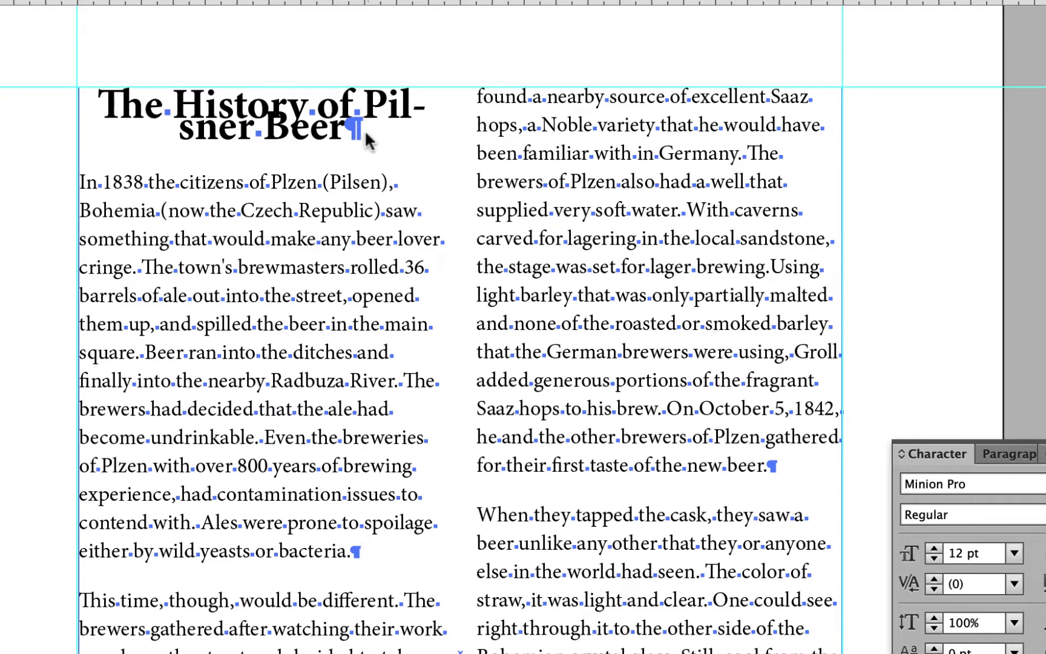
# Set the leading of the heading "The History of Pilsner Beer" to Auto and insert a line break before "Pilsner".
pyautogui.moveTo(321, 138); pyautogui.dragTo(88, 71)
pyautogui.click(999, 583)
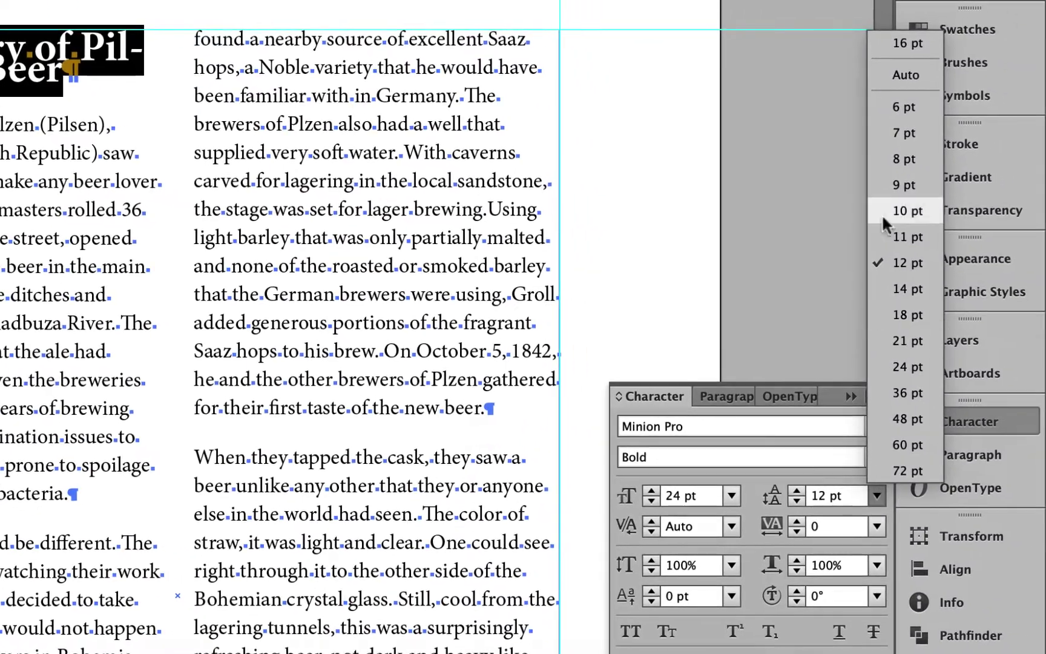
pyautogui.click(906, 74)
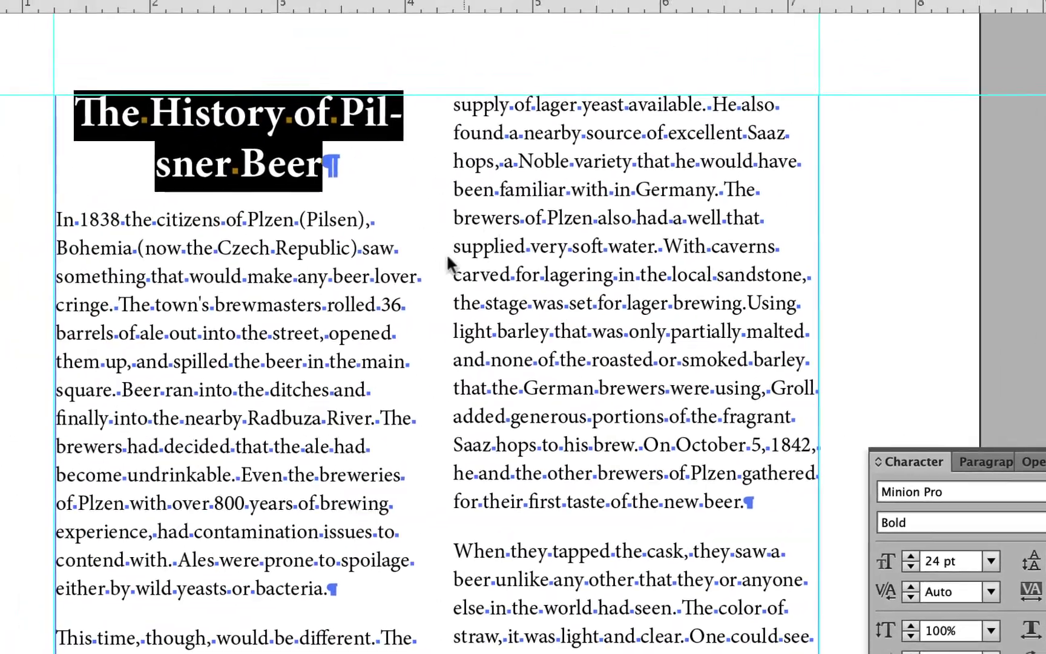
pyautogui.click(446, 253)
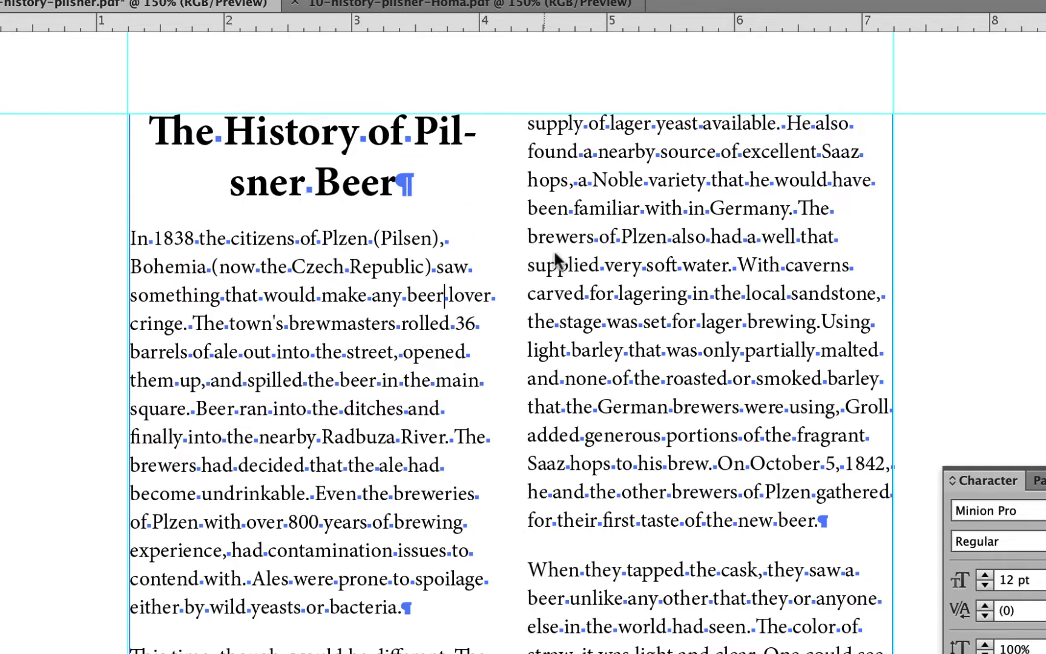
pyautogui.click(417, 136)
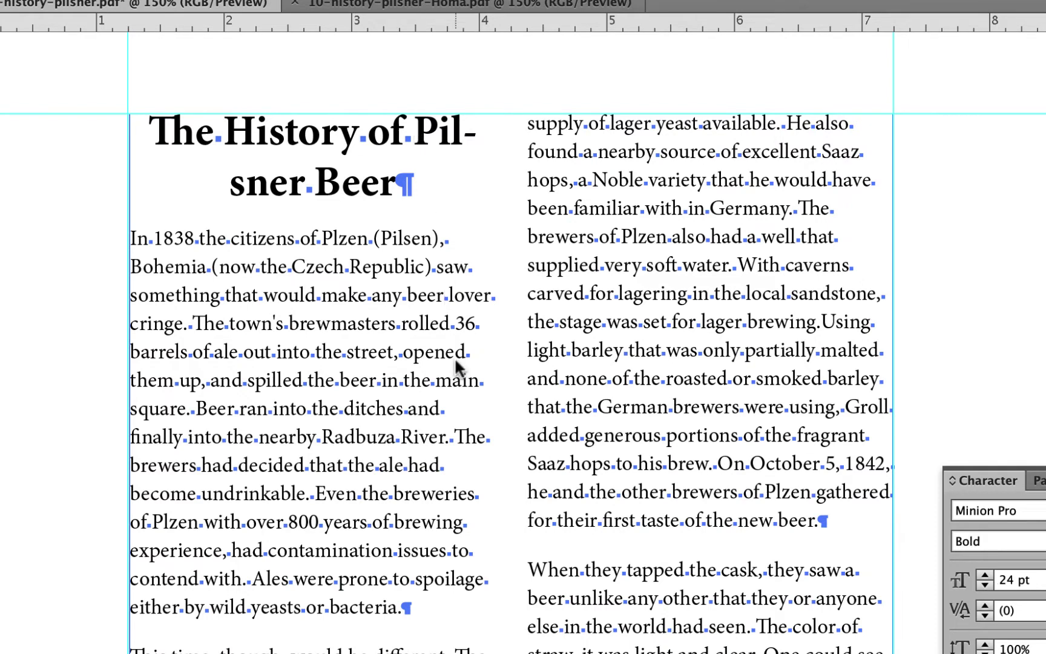
pyautogui.hotkey('shift', 'Return')
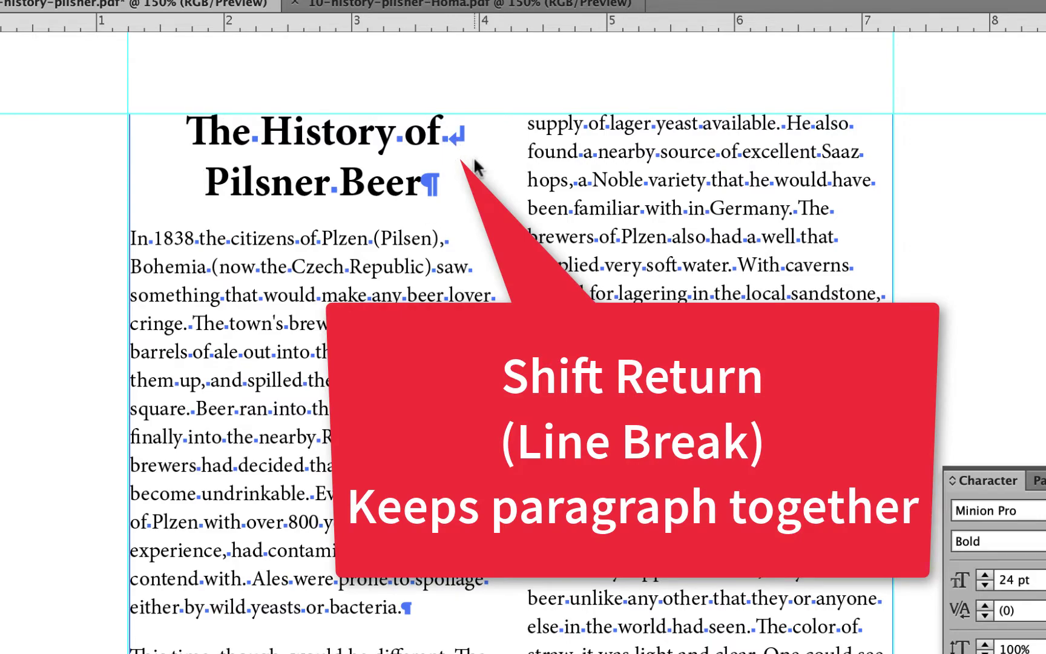
# Try a paragraph return and a line break in its place before "gathered" in the second column, removing each one.
pyautogui.scroll(-3, 478, 272)
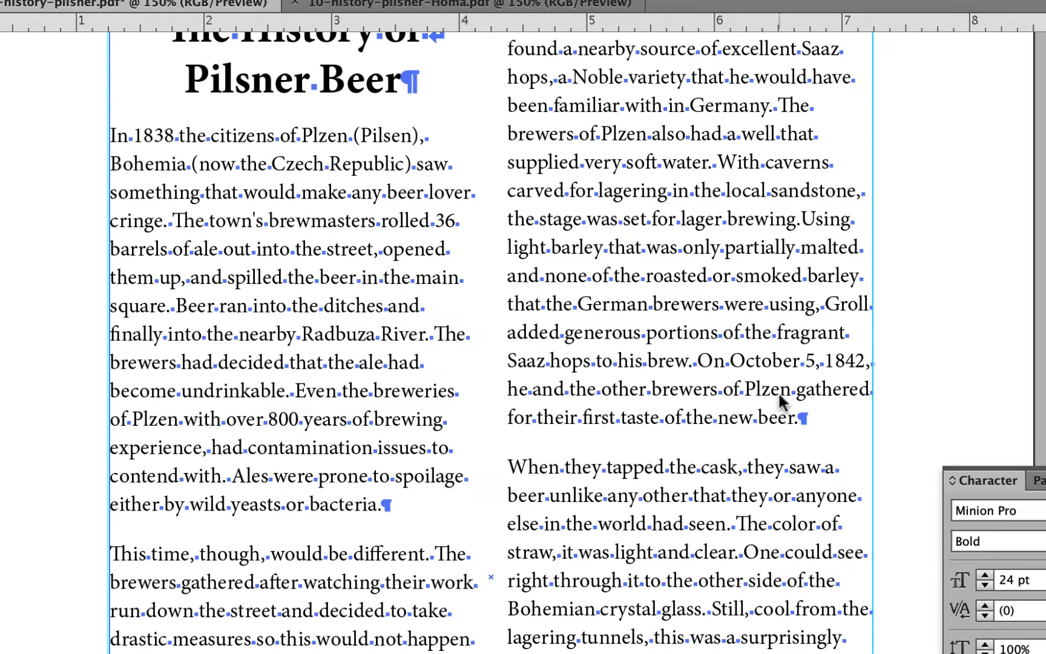
pyautogui.scroll(-5, 801, 400)
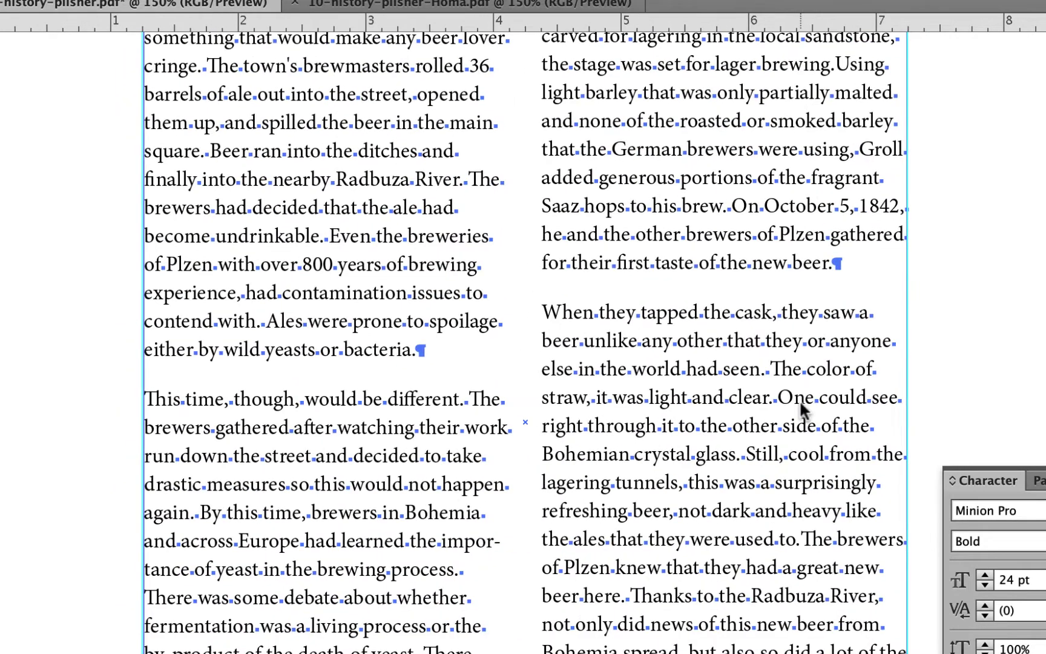
pyautogui.click(833, 237)
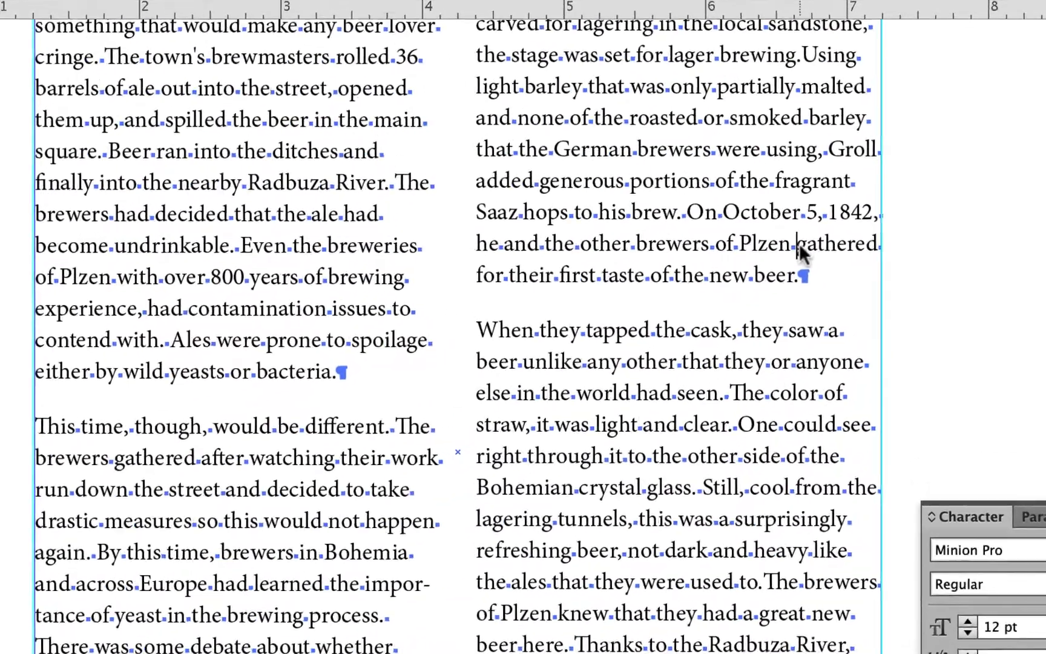
pyautogui.press('super+Down')
pyautogui.press('Return')
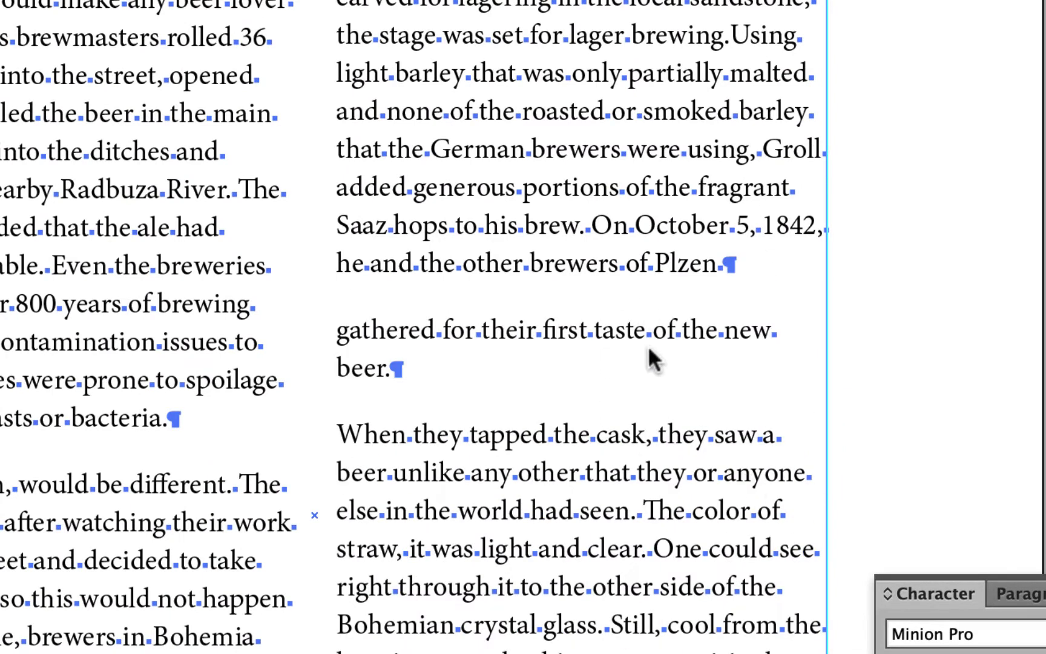
pyautogui.press('BackSpace')
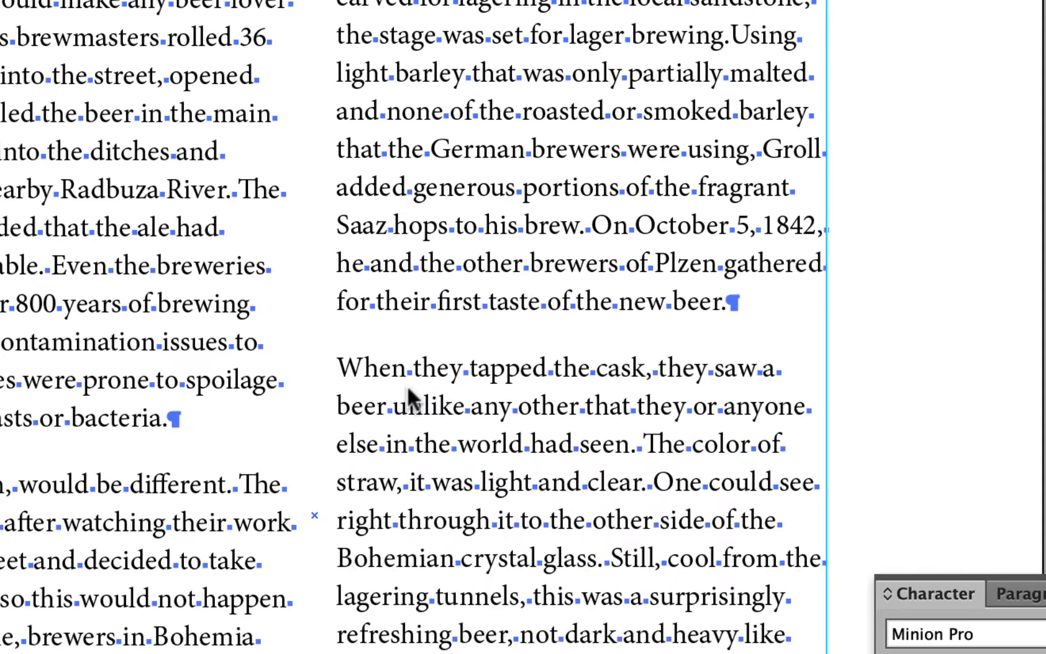
pyautogui.hotkey('shift', 'Return')
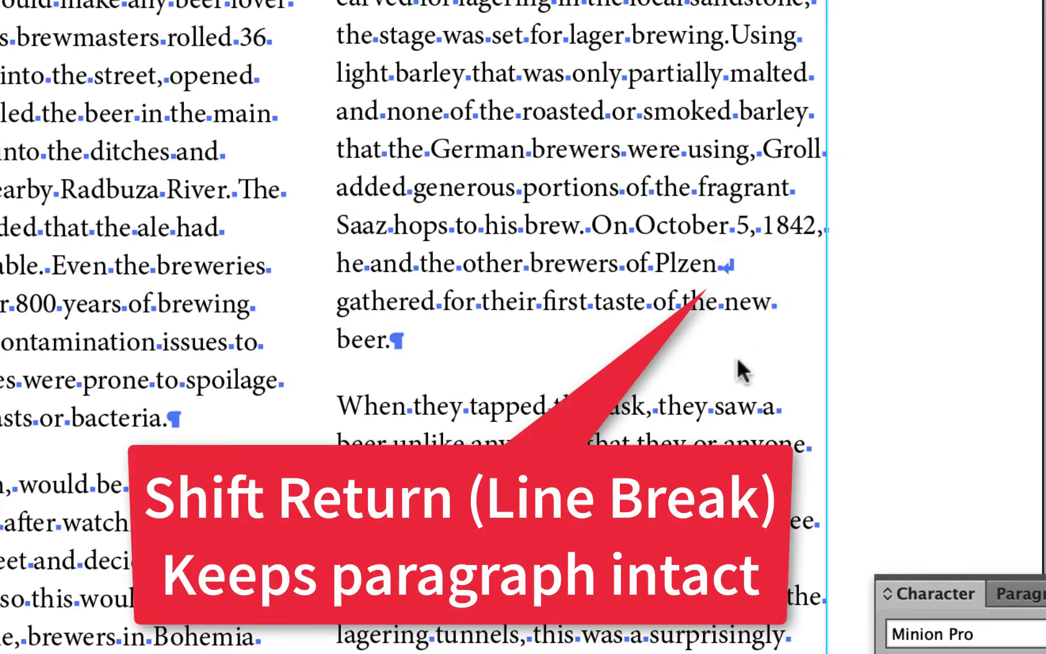
pyautogui.press('BackSpace')
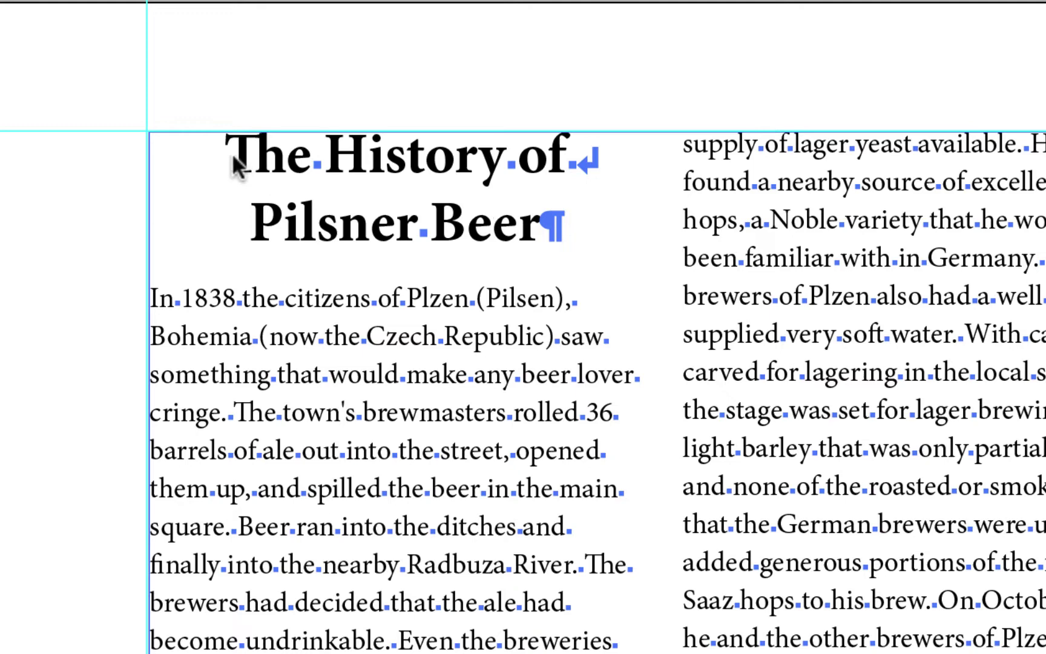
# Select the two-line heading and reduce its leading stepwise below 28 pt to tighten the lines, then deselect it.
pyautogui.moveTo(229, 153); pyautogui.dragTo(543, 222)
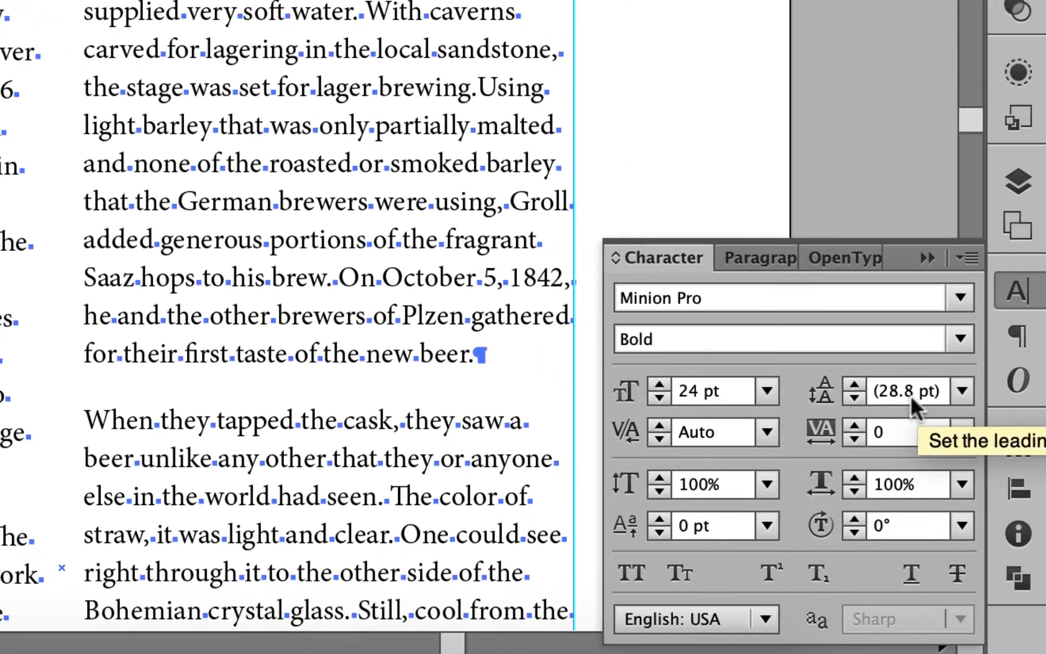
pyautogui.click(854, 397)
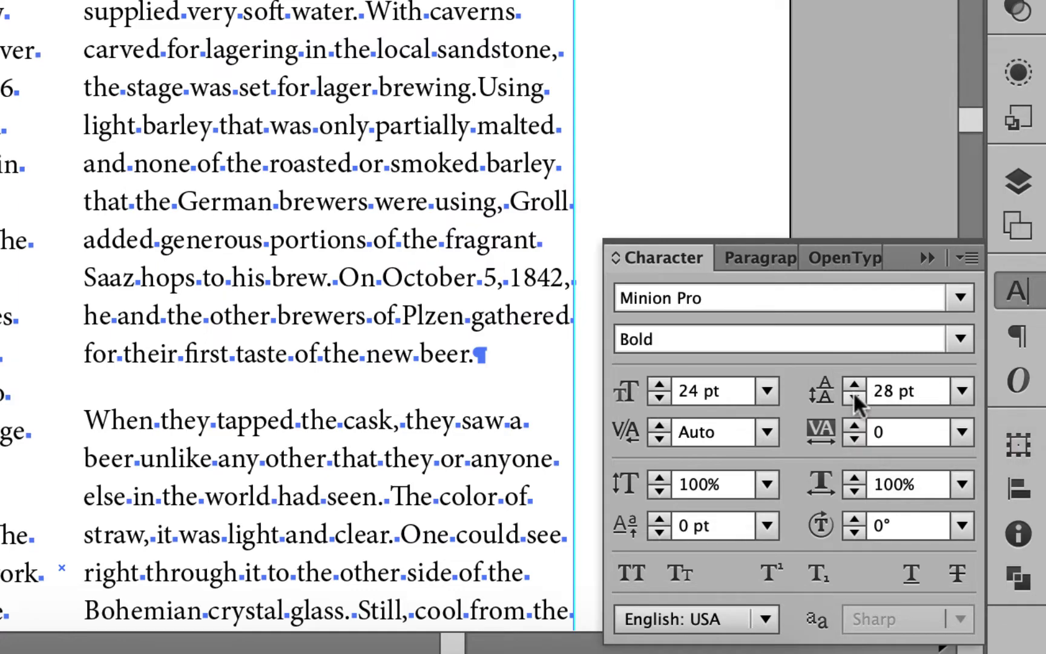
pyautogui.click(855, 397)
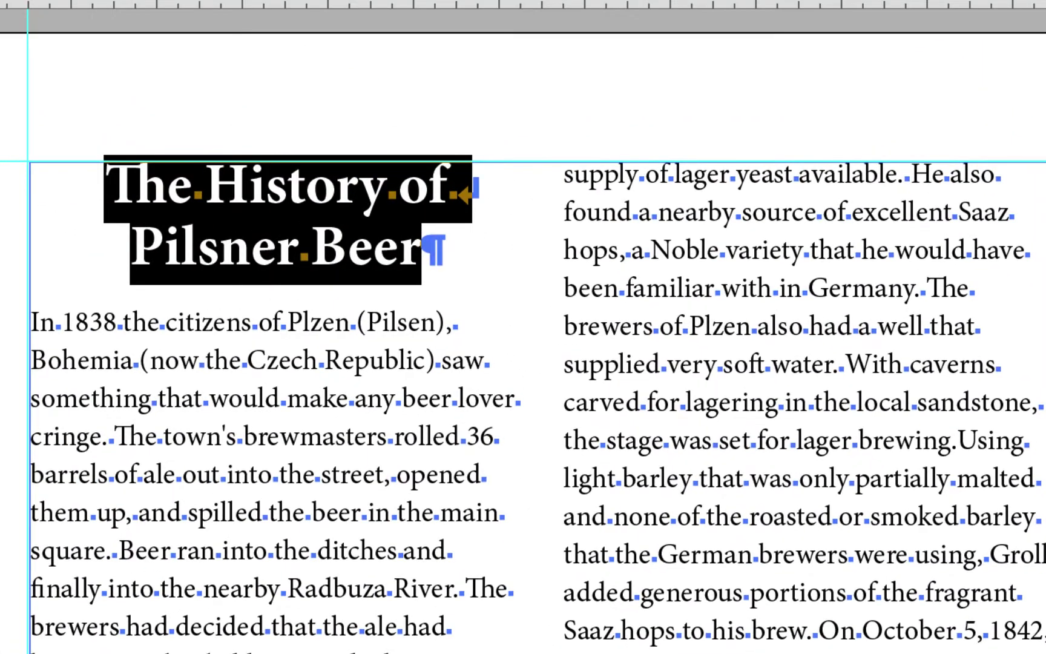
pyautogui.click(854, 397)
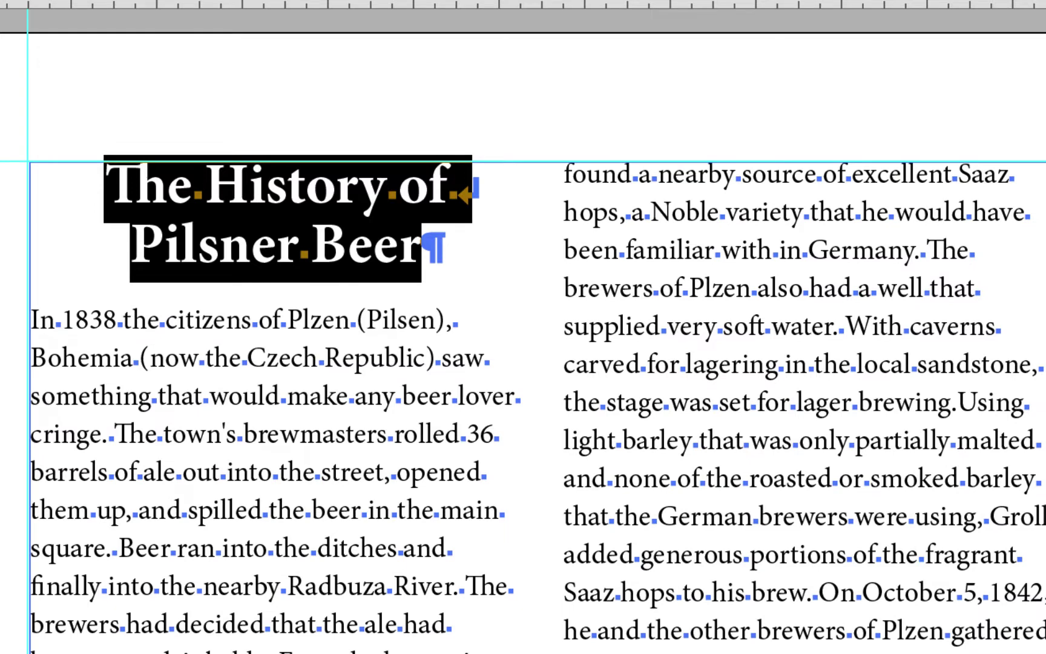
pyautogui.click(855, 397)
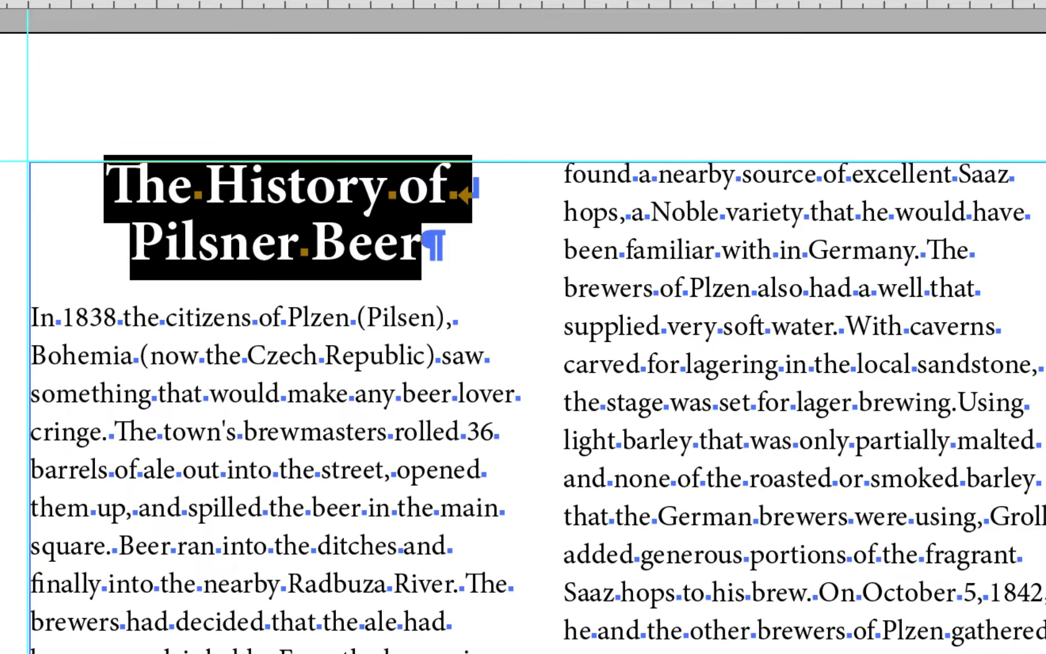
pyautogui.click(837, 416)
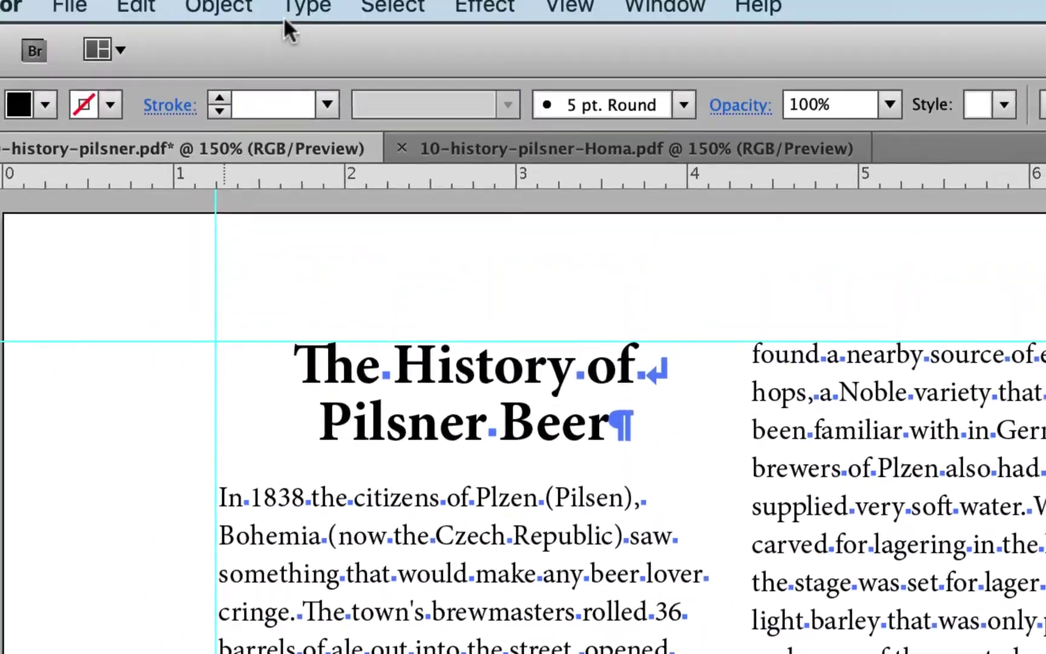
# Hide the hidden characters and check the two-column layout down to the end of the text.
pyautogui.click(294, 19)
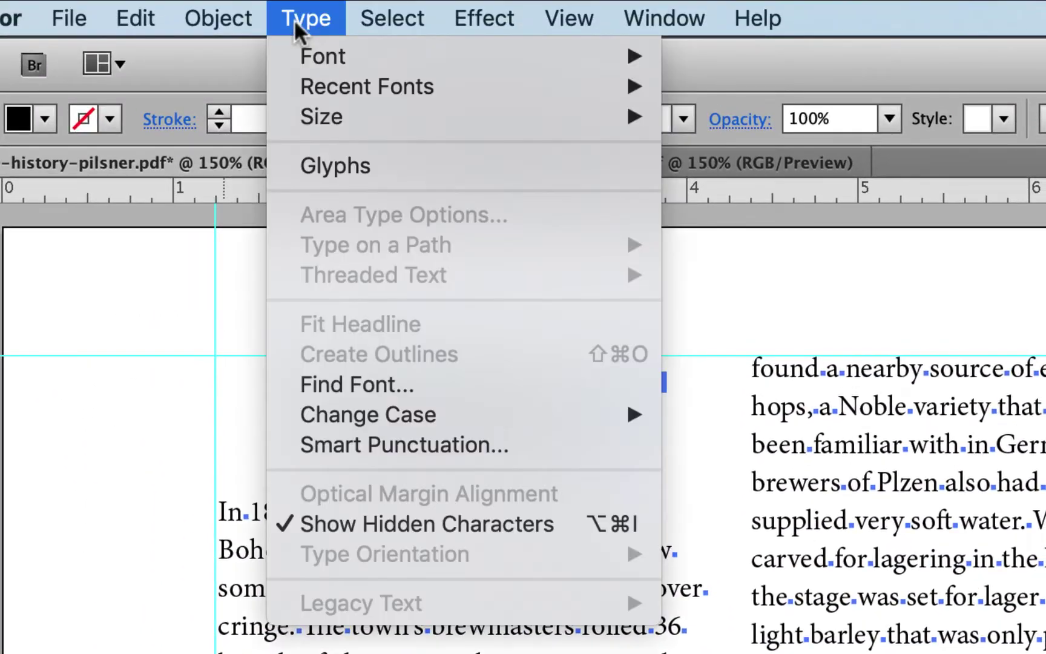
pyautogui.click(337, 522)
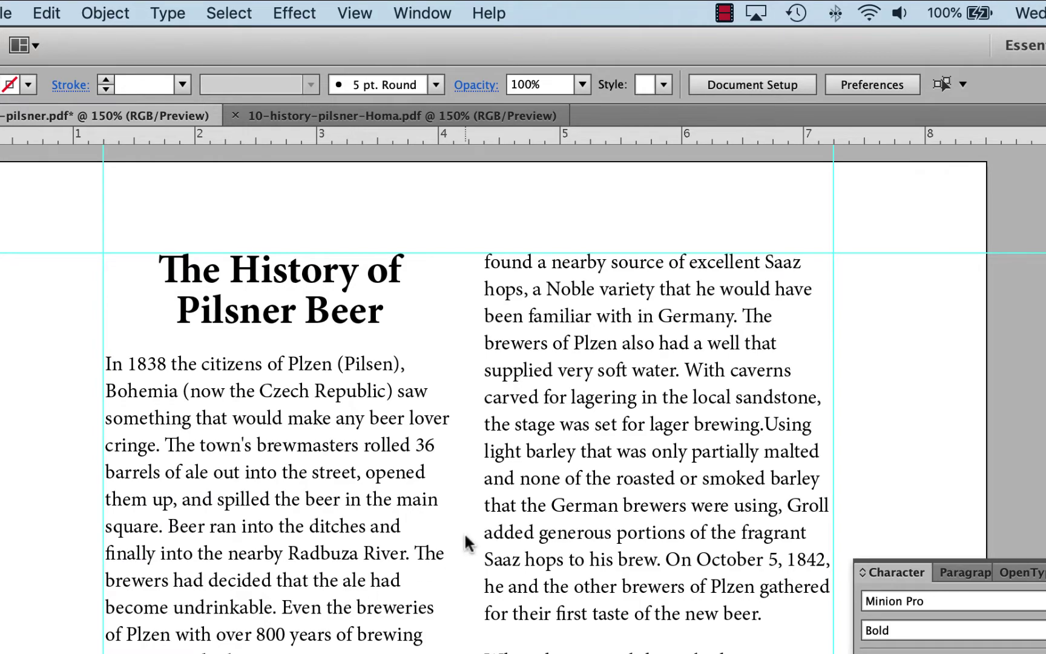
pyautogui.scroll(-15, 465, 542)
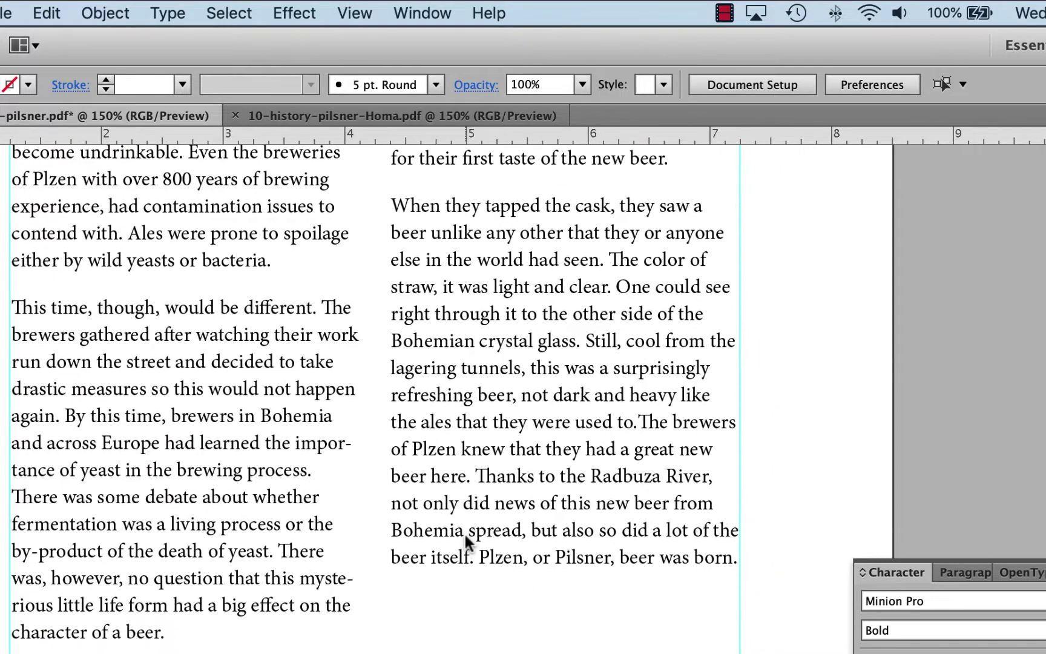
# Compare the end of the two-column article with the subheadings in 10-history-pilsner-Homa.pdf, and return to the article.
pyautogui.scroll(-5, 465, 537)
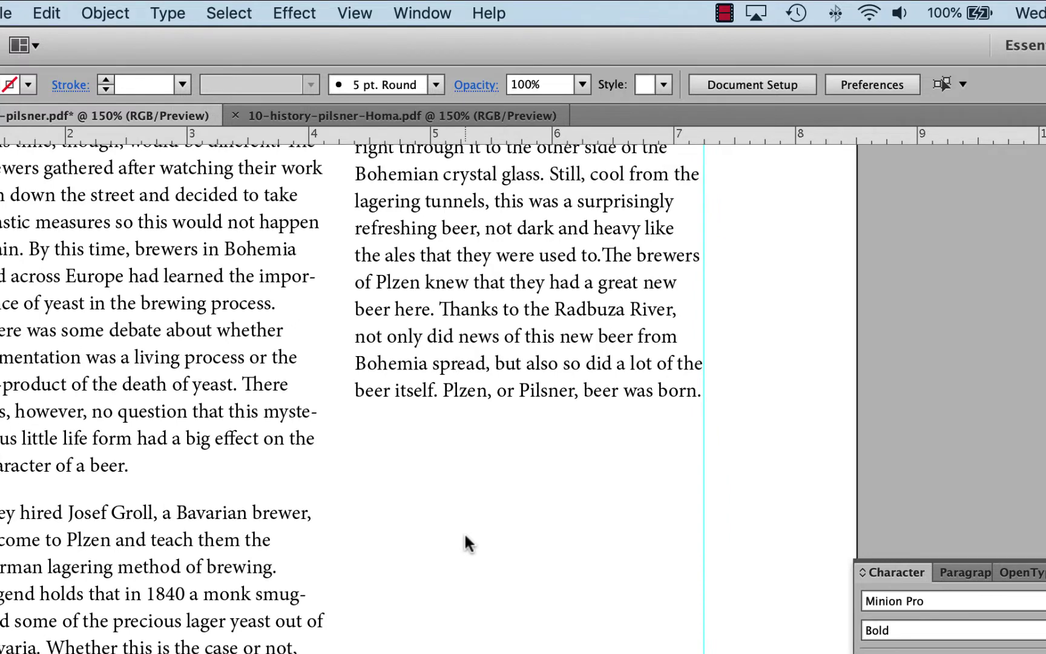
pyautogui.scroll(2, 465, 536)
pyautogui.hscroll(-3, 465, 536)
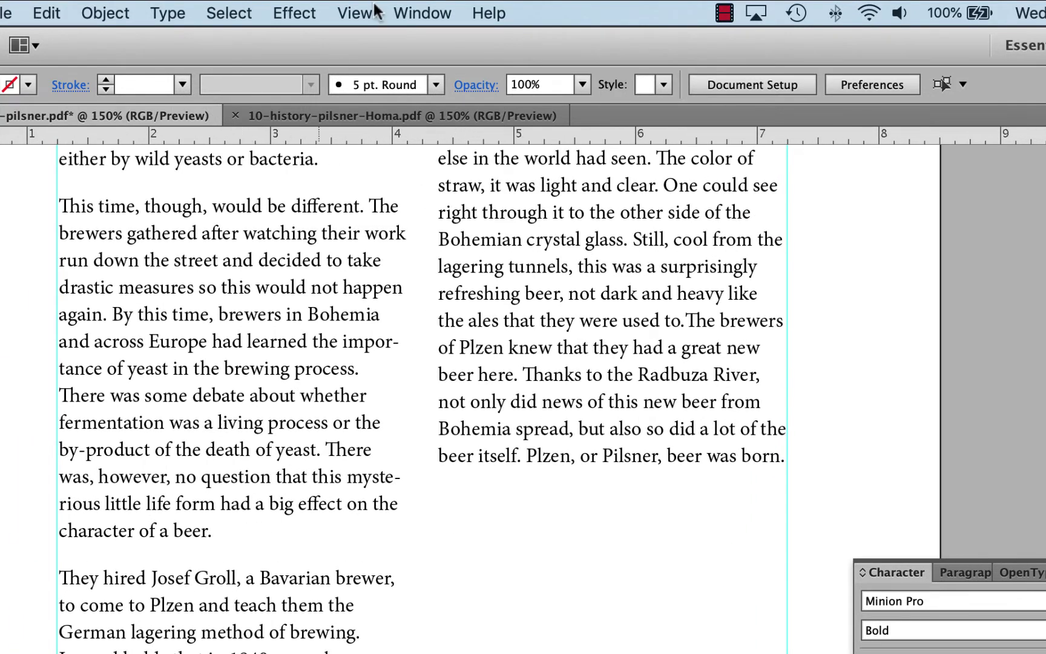
pyautogui.click(356, 118)
pyautogui.scroll(-6, 384, 378)
pyautogui.hscroll(1, 384, 379)
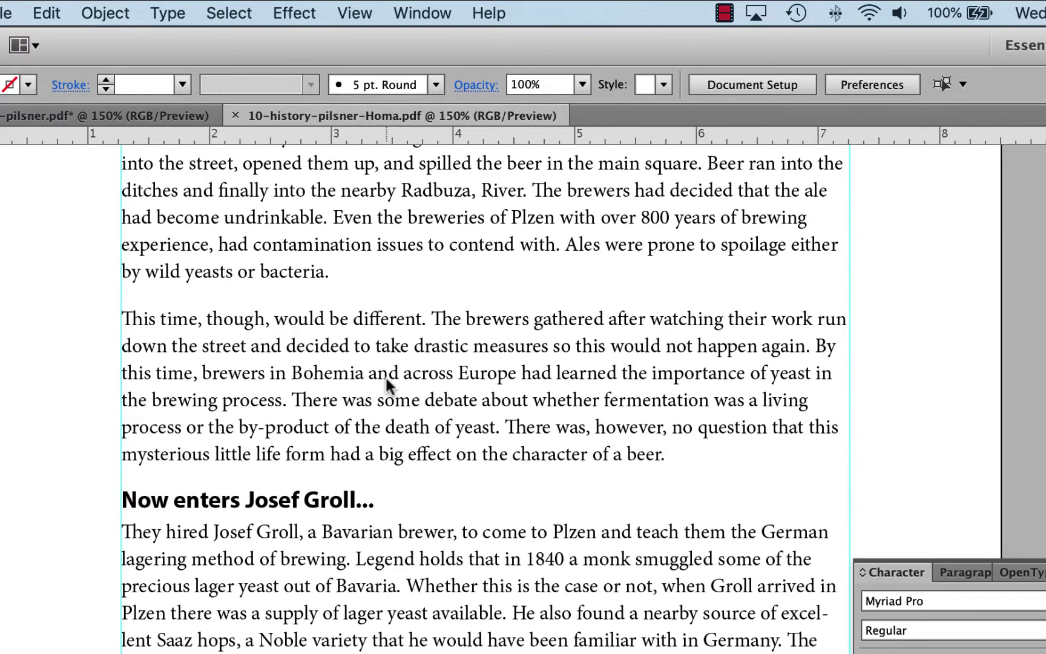
pyautogui.scroll(-9, 367, 517)
pyautogui.hscroll(2, 368, 517)
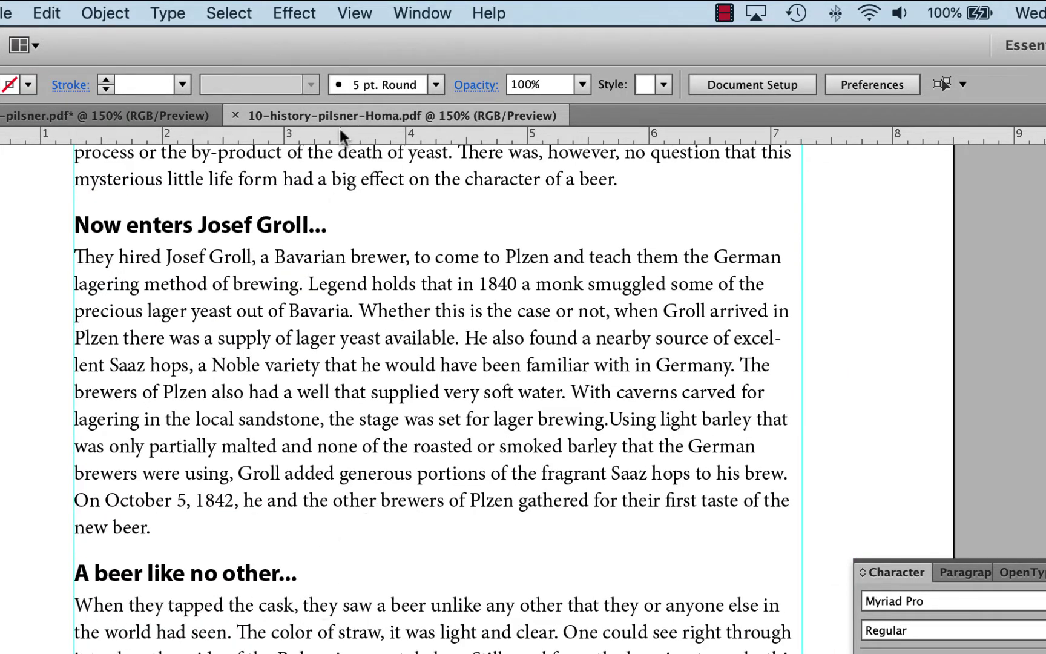
pyautogui.click(157, 118)
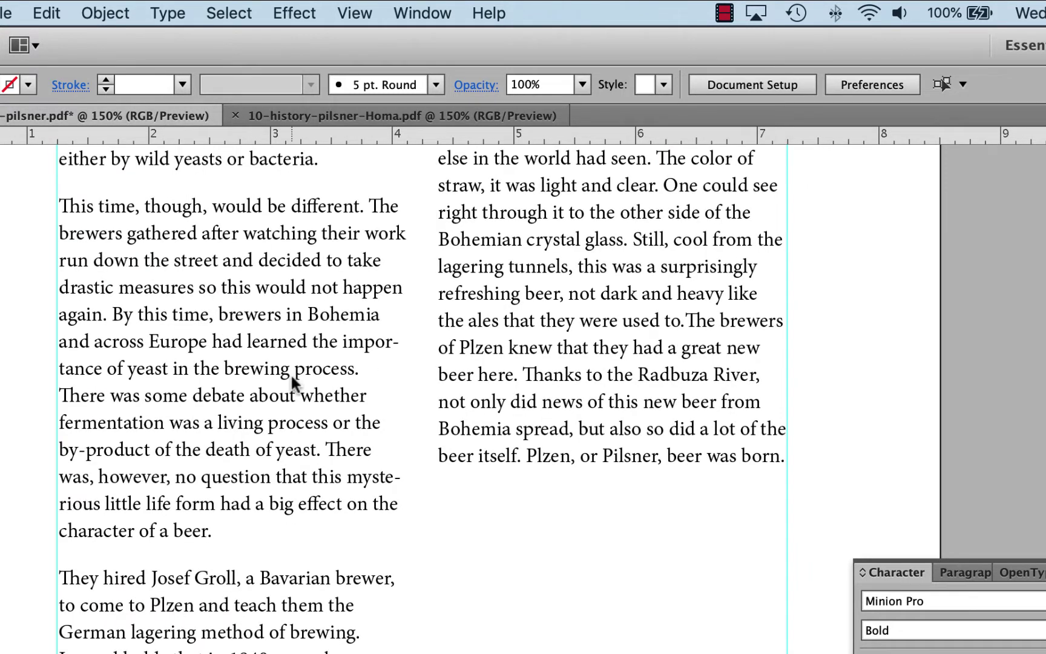
# Insert "Now enters Josef Groll" as its own paragraph before "They hired Josef Groll" in the first column.
pyautogui.click(94, 582)
pyautogui.doubleClick(90, 581)
pyautogui.click(60, 580)
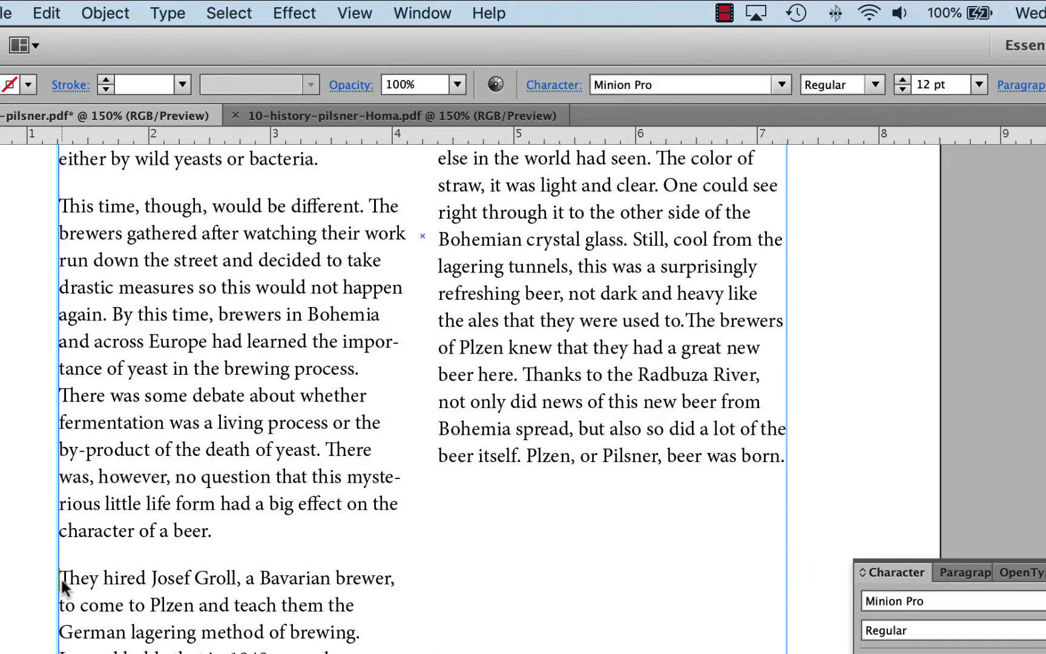
pyautogui.write('No')
pyautogui.write('w enters H')
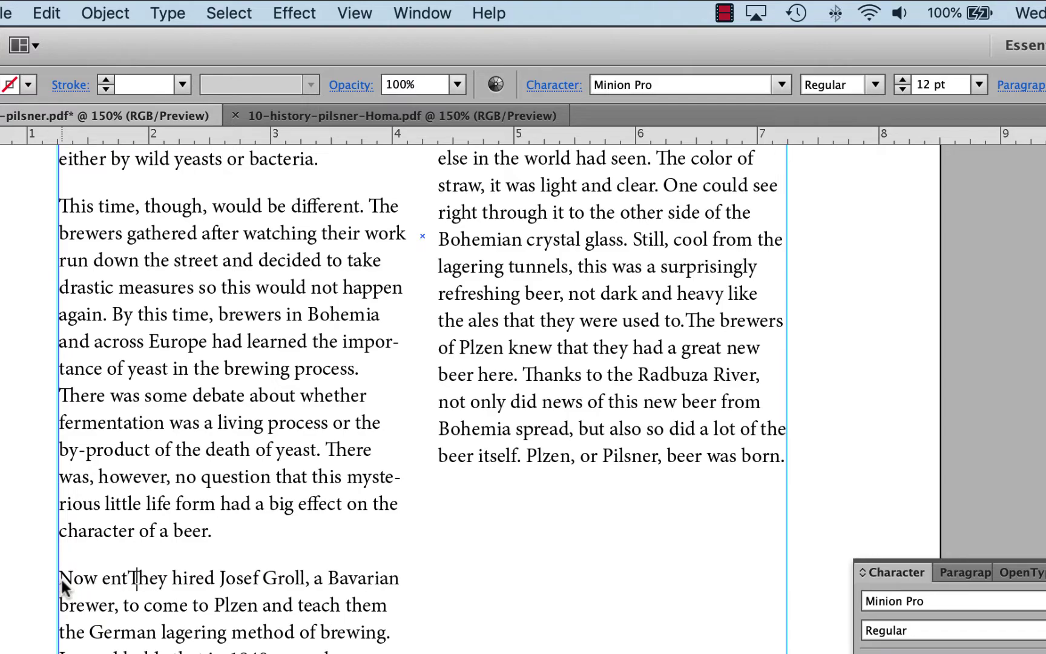
pyautogui.press('BackSpace')
pyautogui.write('Josef Groll')
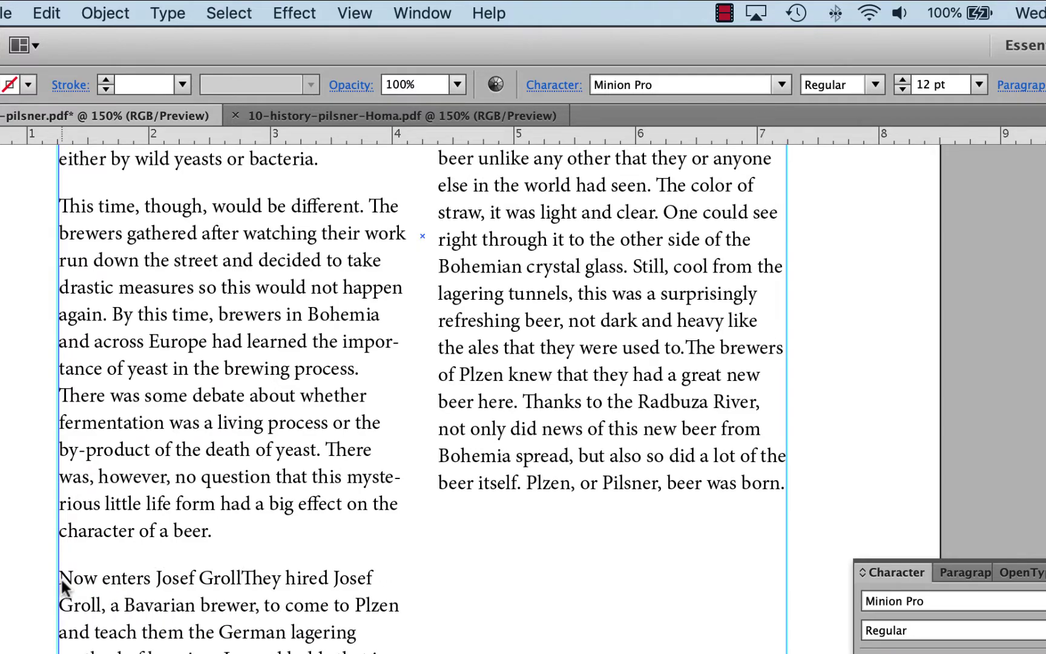
pyautogui.press('Return')
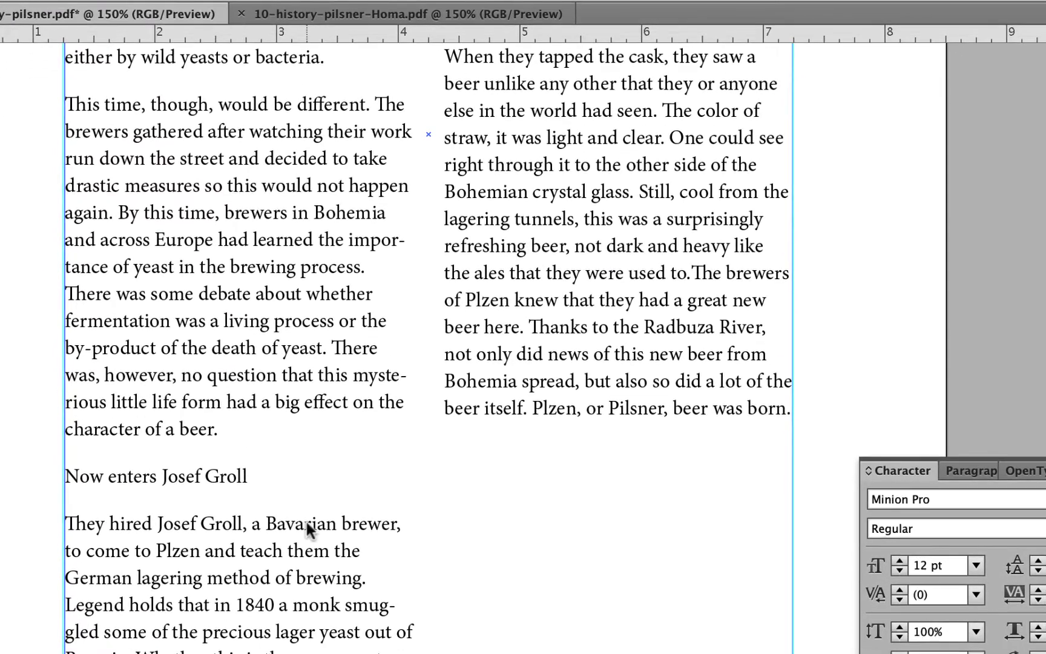
# Format the subheading "Now enters Josef Groll" at 14 pt in the Bold style.
pyautogui.moveTo(247, 476); pyautogui.dragTo(55, 476)
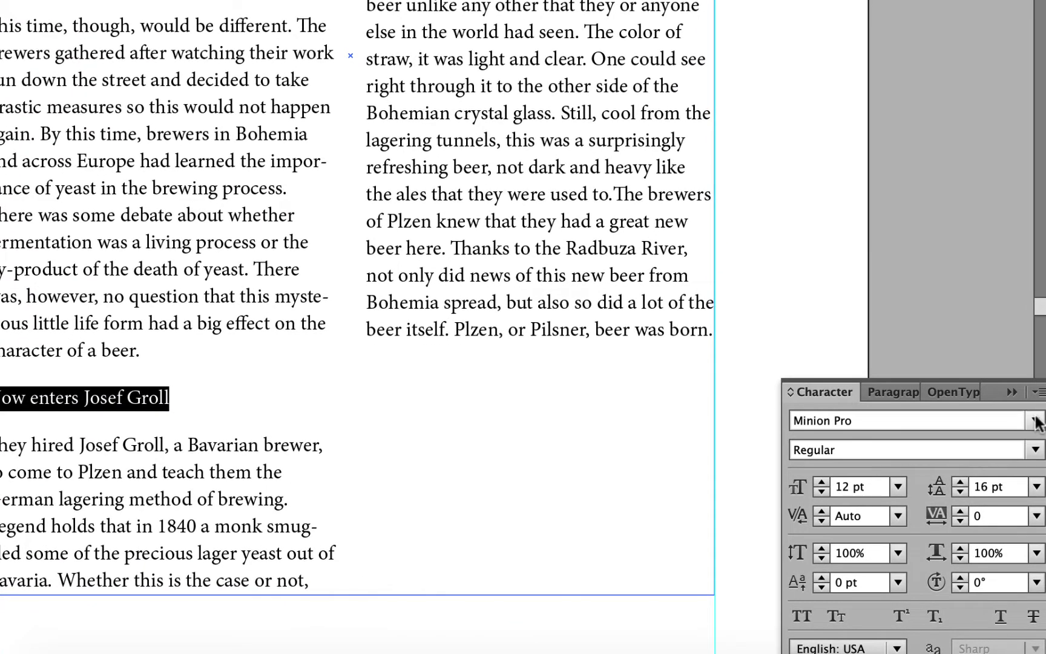
pyautogui.click(899, 486)
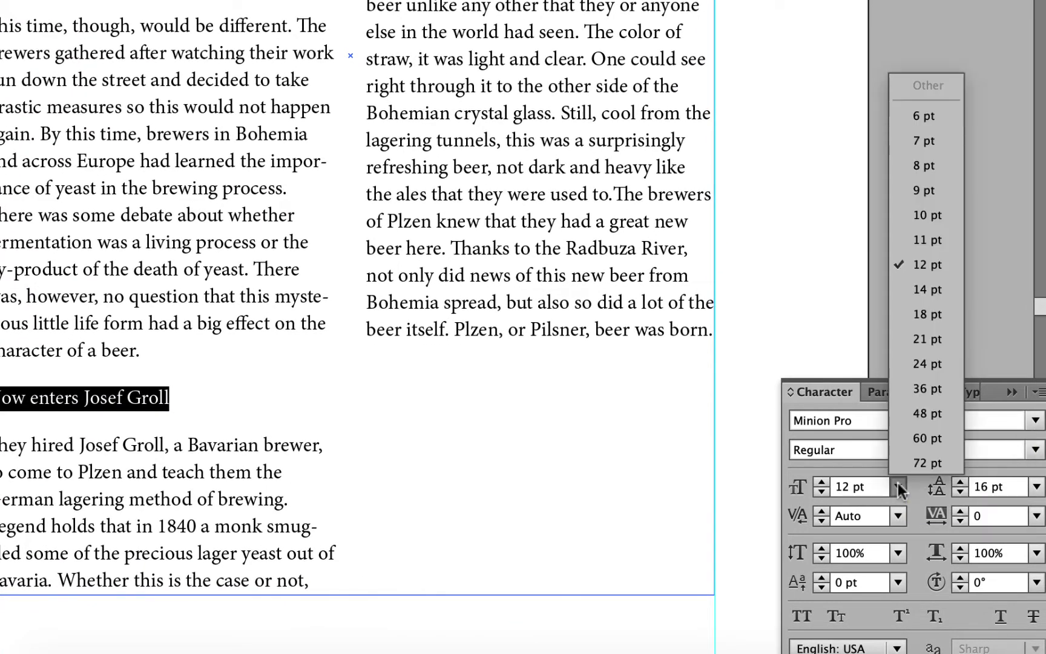
pyautogui.click(930, 293)
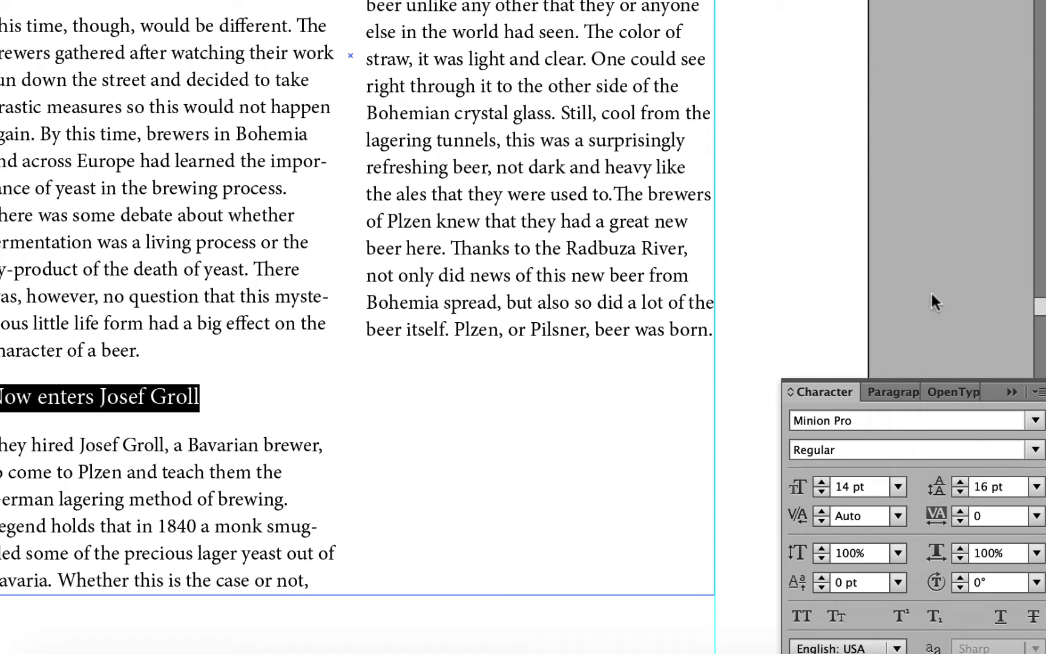
pyautogui.click(1035, 450)
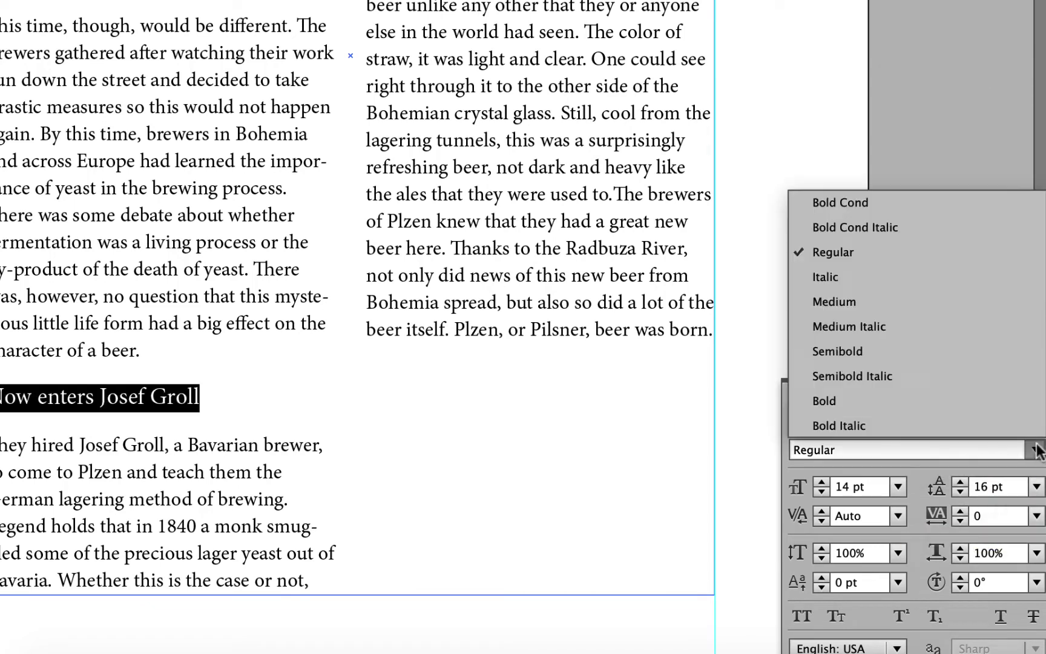
pyautogui.click(964, 401)
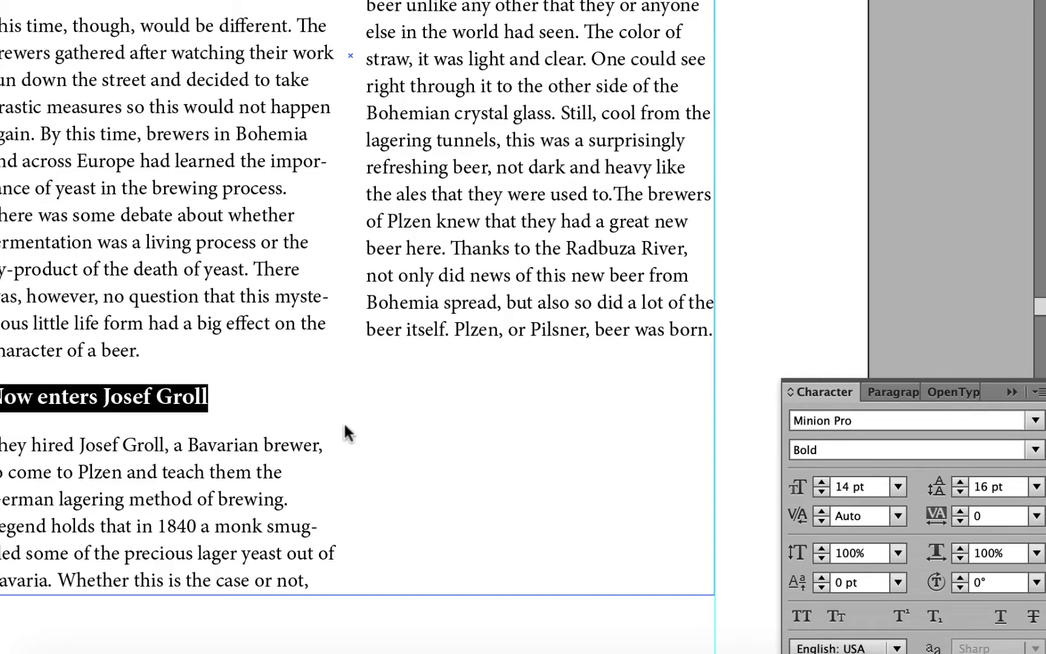
# Reduce the space before the paragraph "They hired Josef Groll" stepwise to bring it closer to its subheading.
pyautogui.click(302, 456)
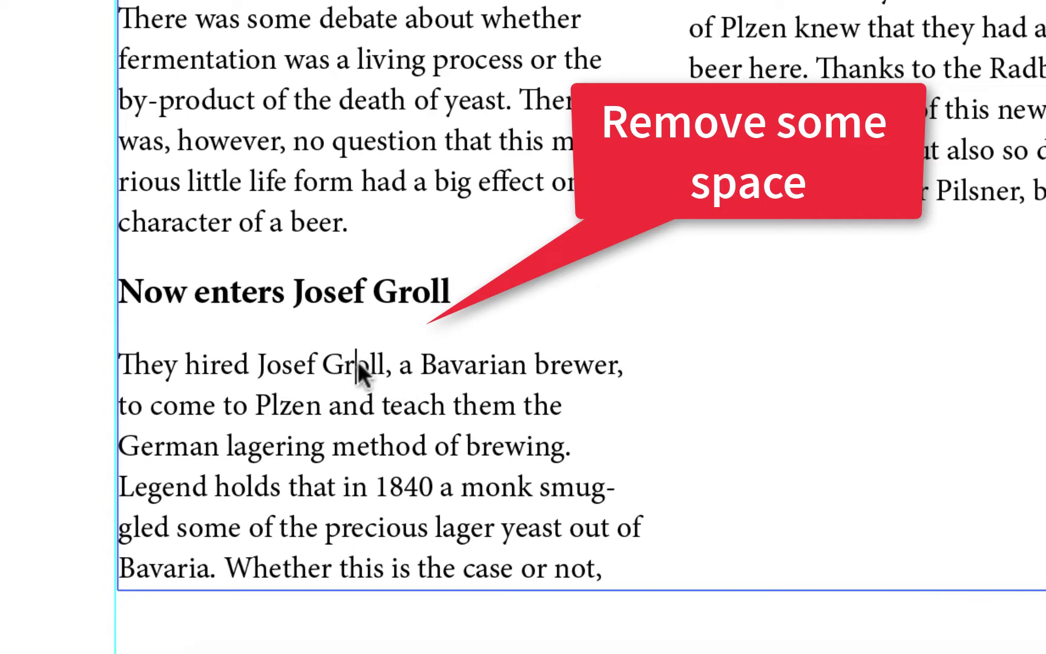
pyautogui.click(696, 237)
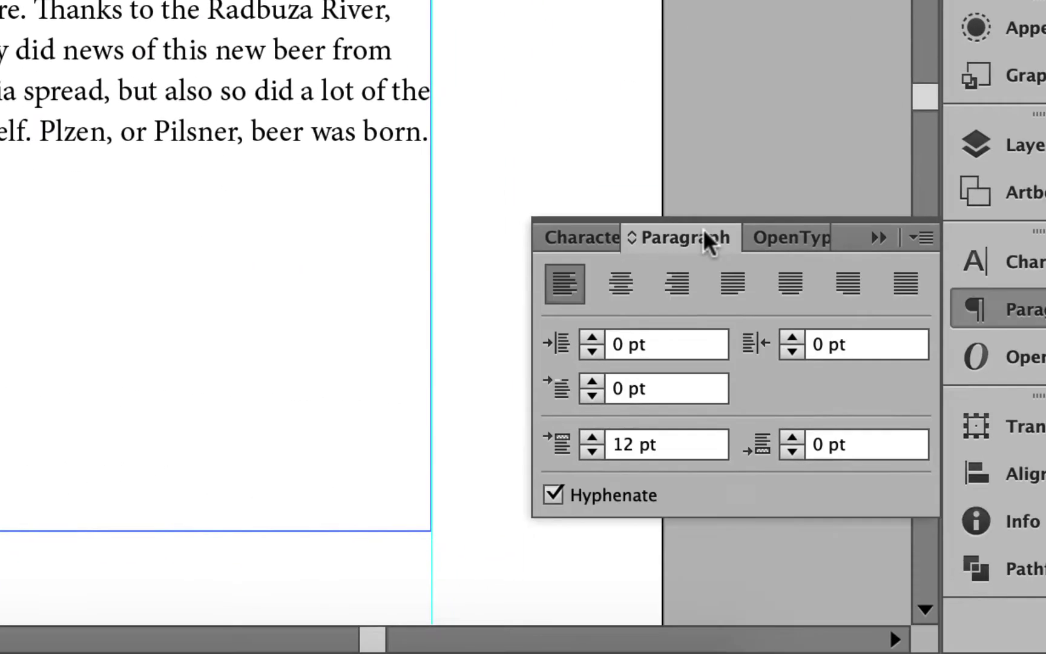
pyautogui.click(584, 451)
pyautogui.click(584, 451)
pyautogui.click(584, 451)
pyautogui.click(584, 451)
pyautogui.click(584, 451)
pyautogui.click(592, 451)
pyautogui.click(592, 451)
pyautogui.click(591, 451)
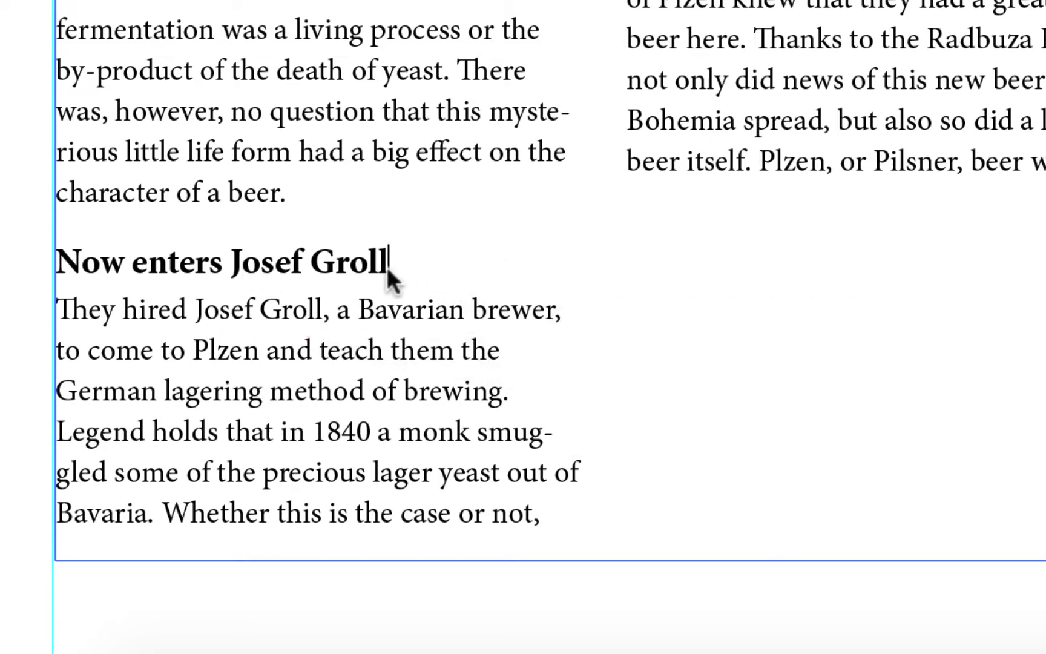
# Add "..." to the end of the subheading "Now enters Josef Groll" and change its font to Myriad Pro.
pyautogui.write('...')
pyautogui.moveTo(419, 266); pyautogui.dragTo(60, 269)
pyautogui.hotkey('ctrl', 'c')
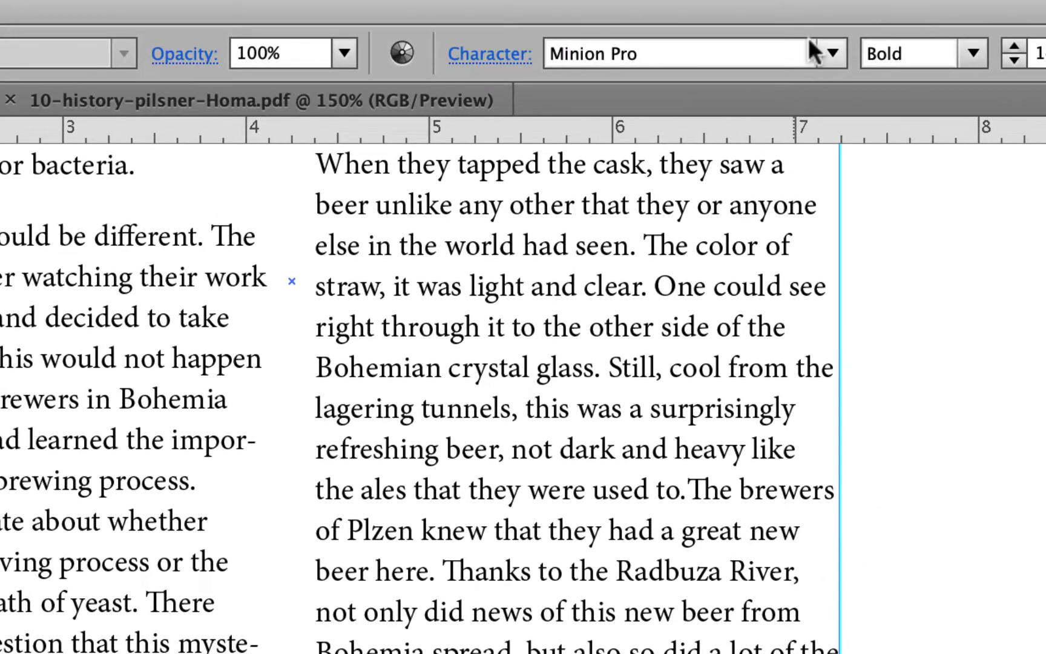
pyautogui.click(833, 52)
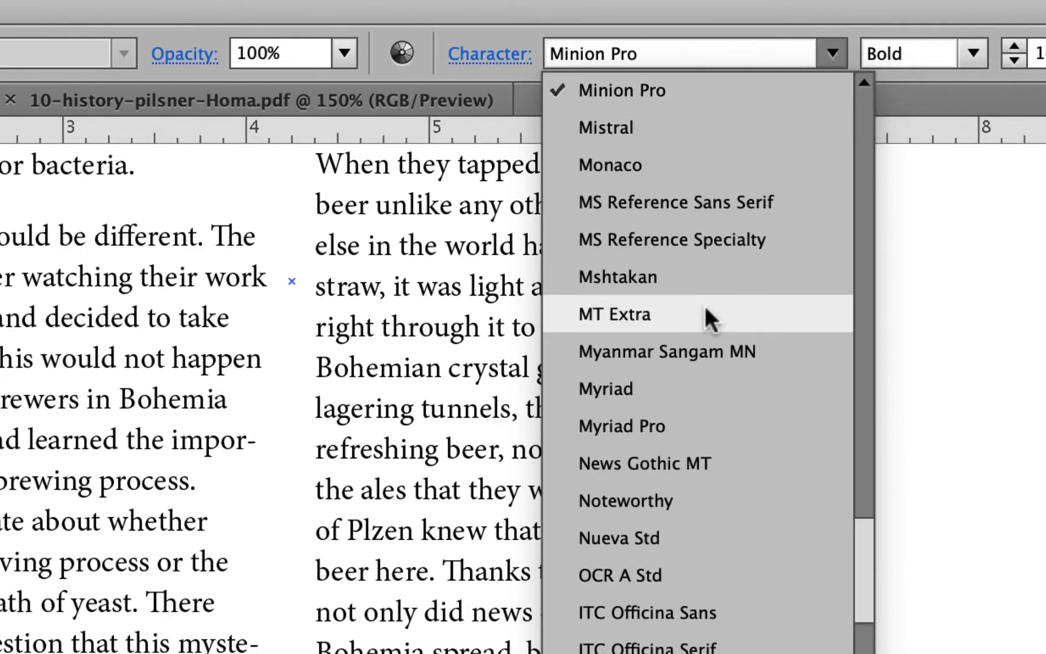
pyautogui.click(682, 423)
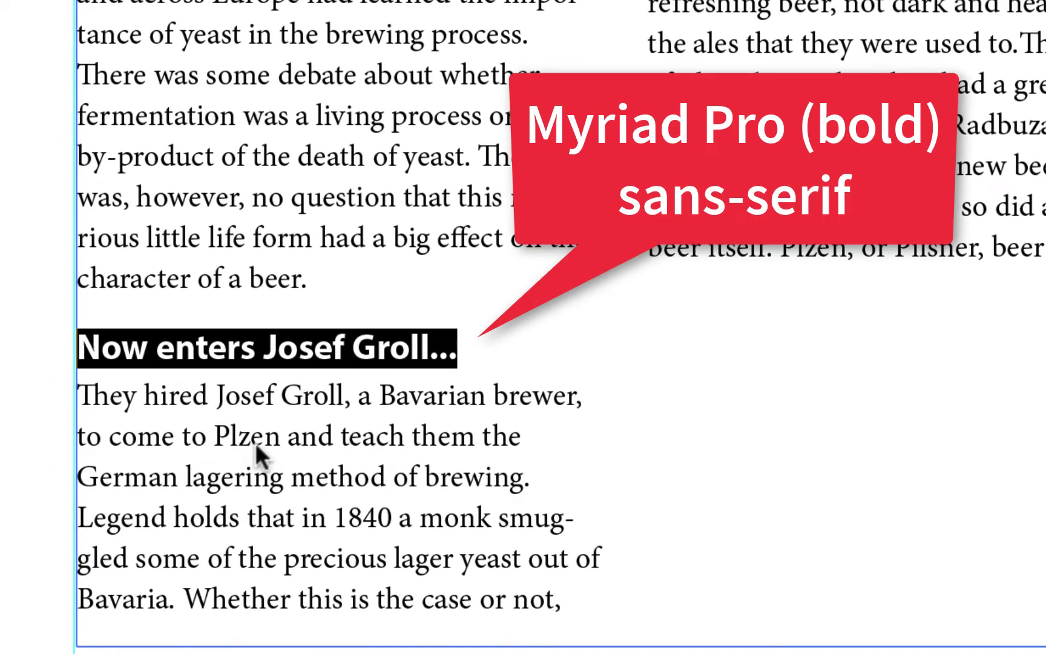
pyautogui.click(338, 414)
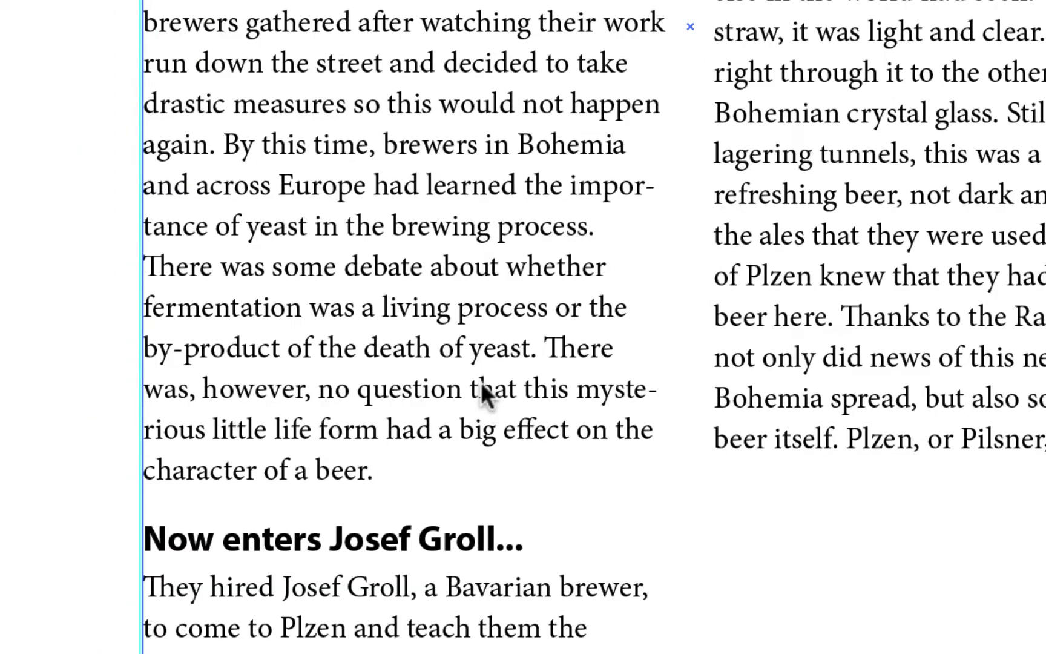
# Copy the formatted subheading "Now enters Josef Groll..." into its own paragraph before "When they tapped the cask" in the second column.
pyautogui.moveTo(524, 539); pyautogui.dragTo(146, 539)
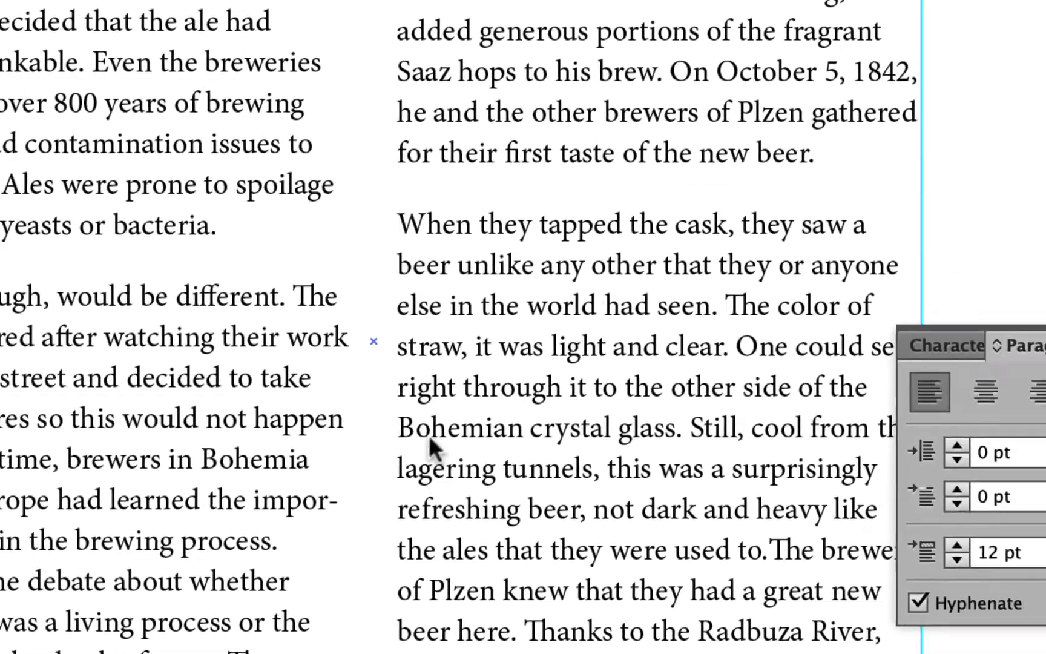
pyautogui.hotkey('ctrl', 'v')
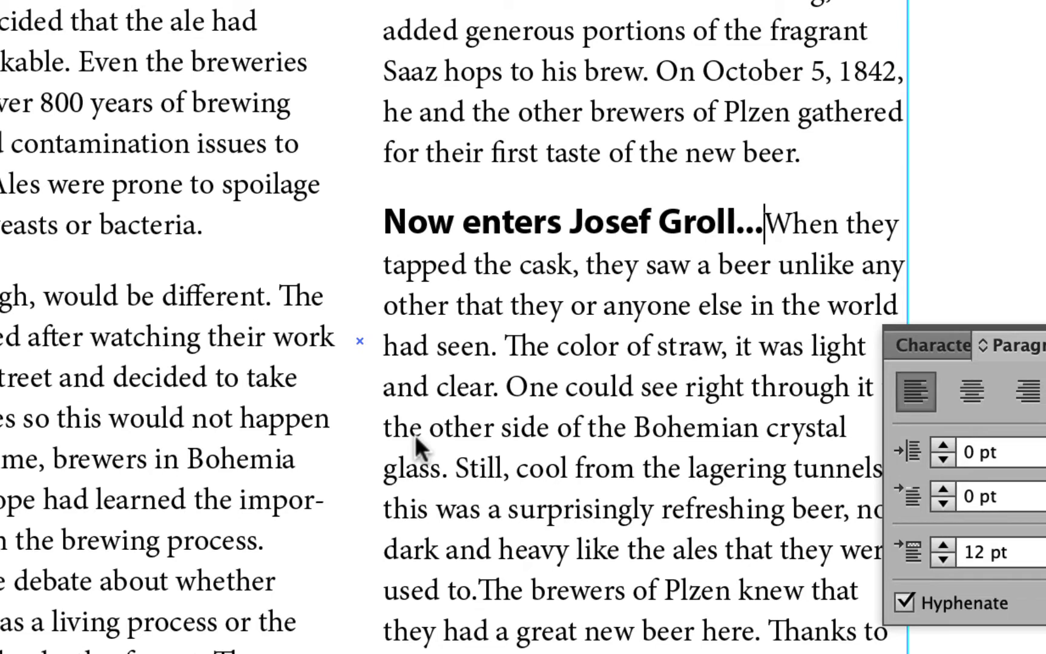
pyautogui.press('Return')
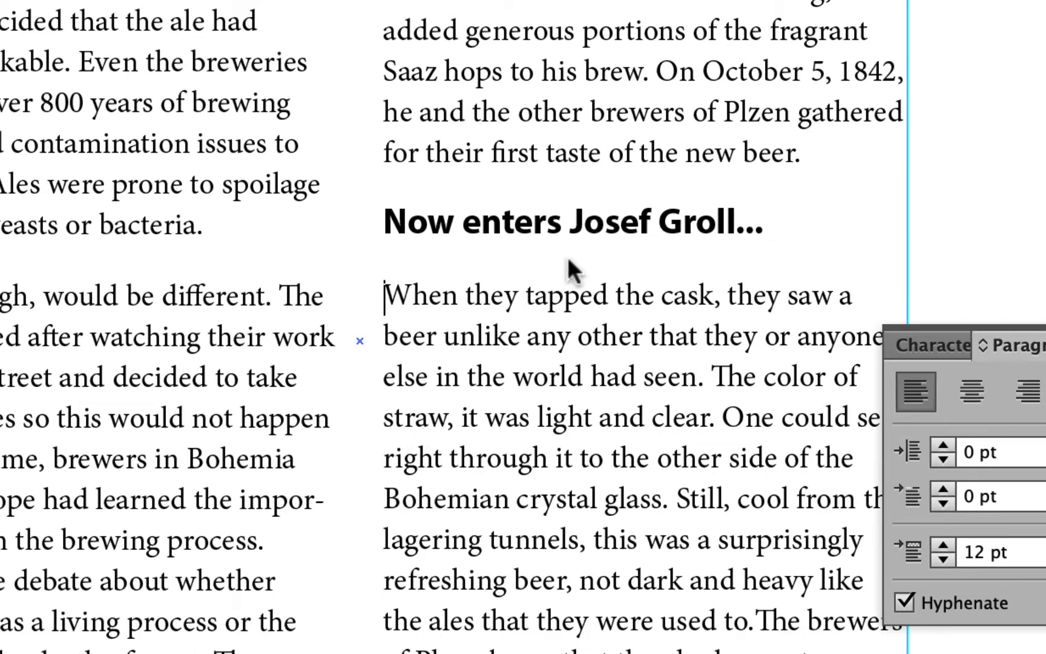
# Set the space before the paragraph "When they tapped the cask" to 2 pt.
pyautogui.click(592, 296)
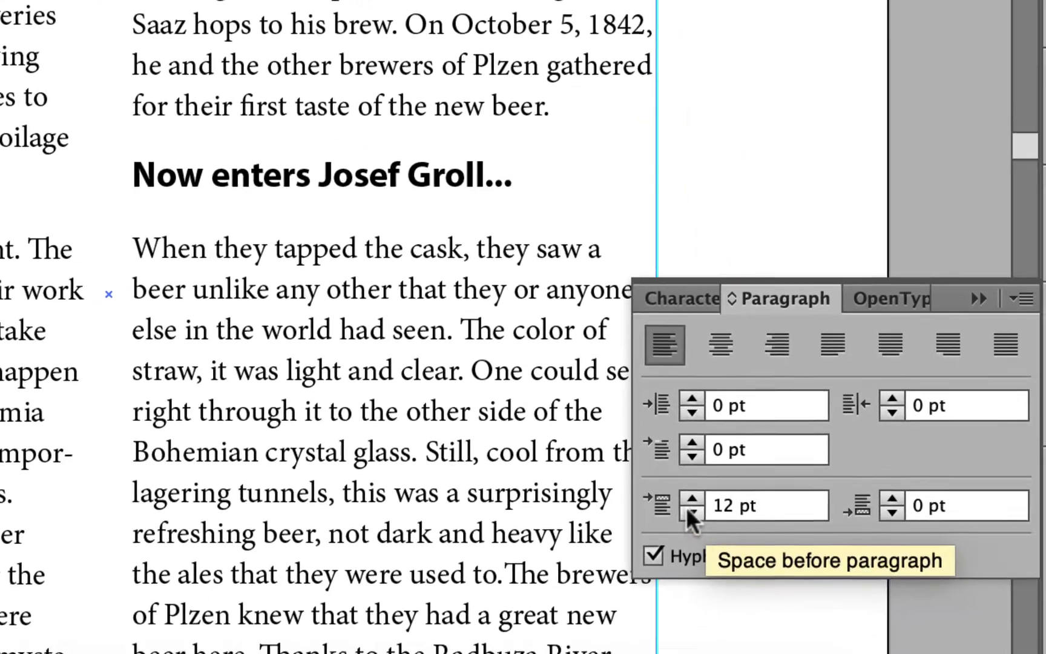
pyautogui.click(869, 544)
pyautogui.click(869, 543)
pyautogui.click(870, 544)
pyautogui.click(869, 544)
pyautogui.click(679, 509)
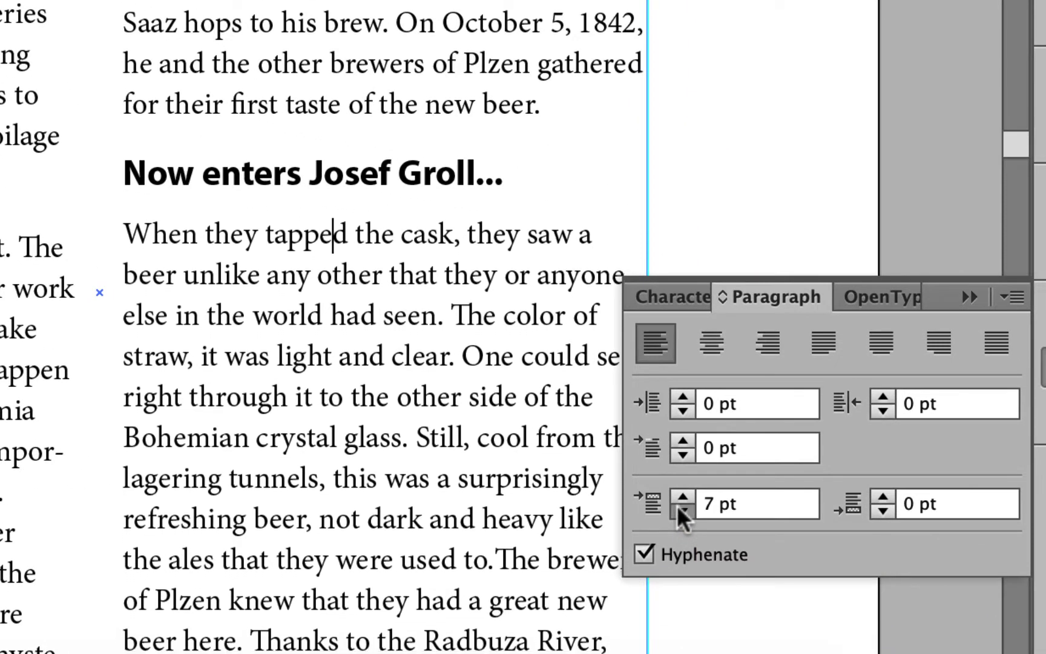
pyautogui.click(679, 510)
pyautogui.click(679, 510)
pyautogui.click(679, 510)
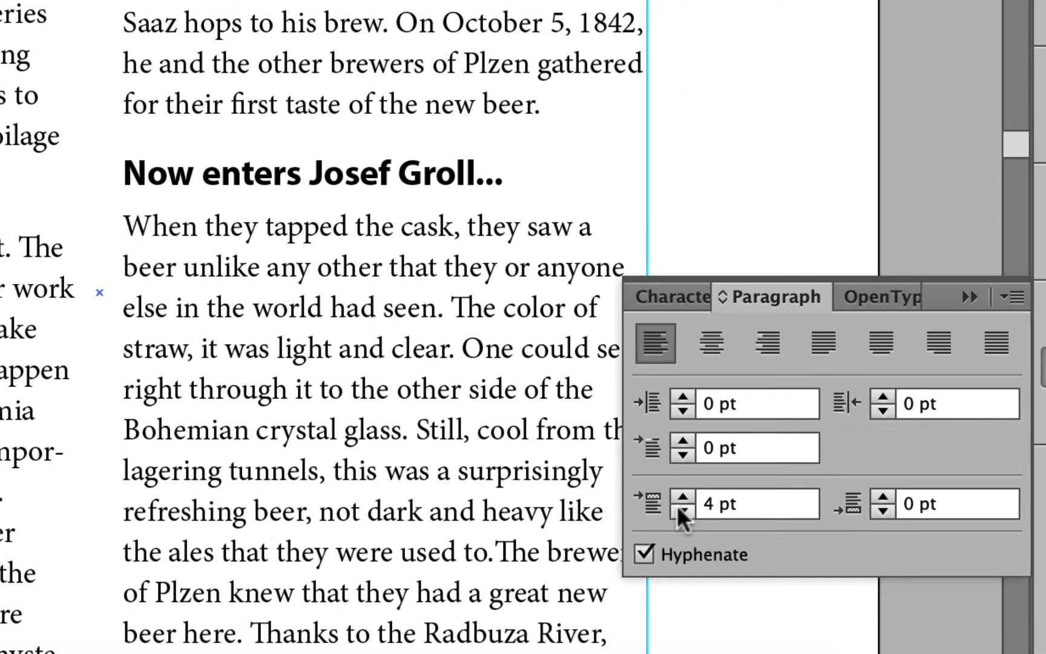
pyautogui.click(679, 510)
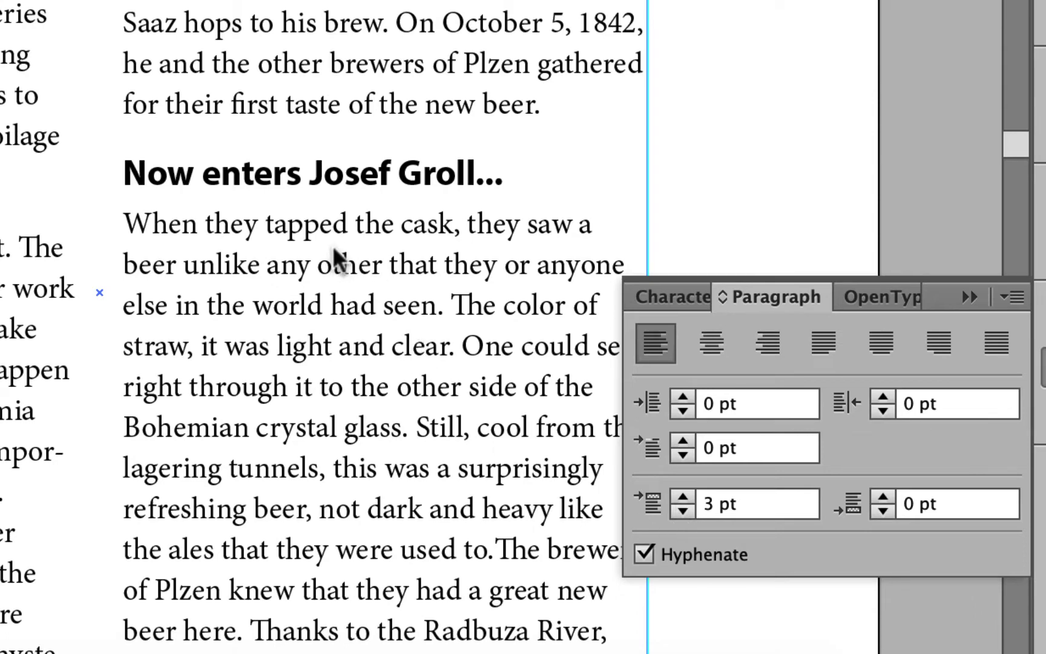
pyautogui.click(683, 512)
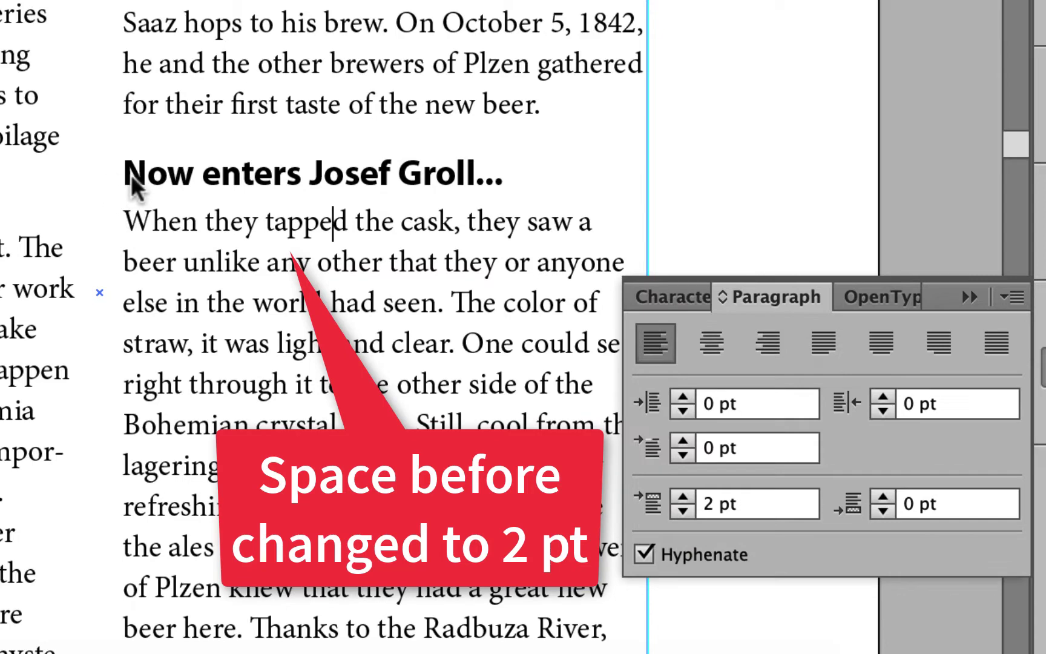
# Replace the text of the copied subheading in the second column with "A beer like no other..." and review the whole article.
pyautogui.moveTo(126, 176); pyautogui.dragTo(478, 179)
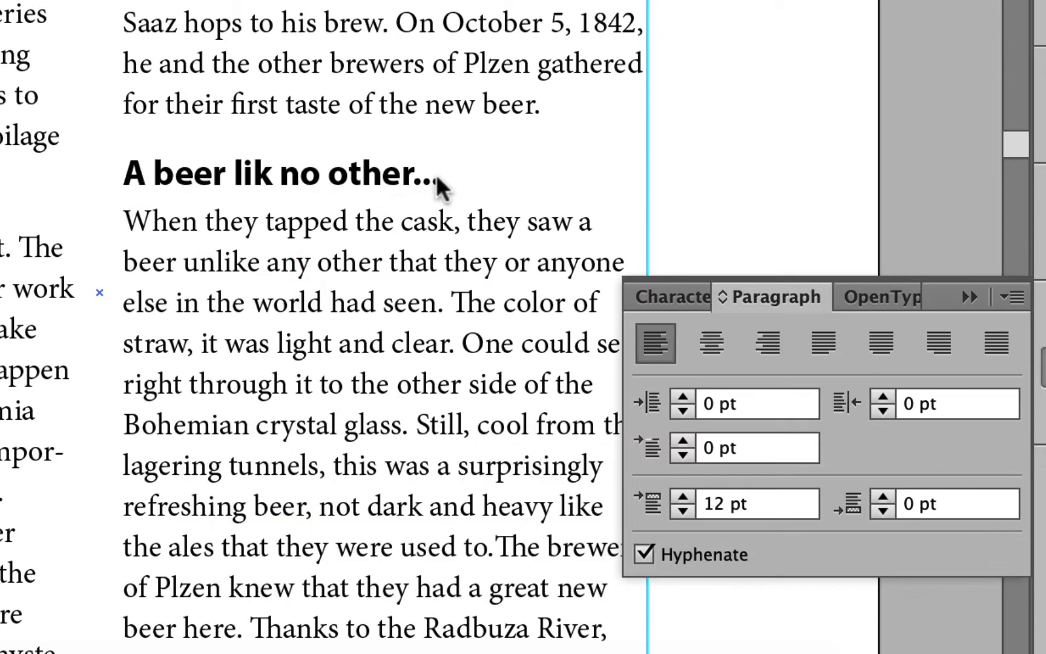
pyautogui.write('e')
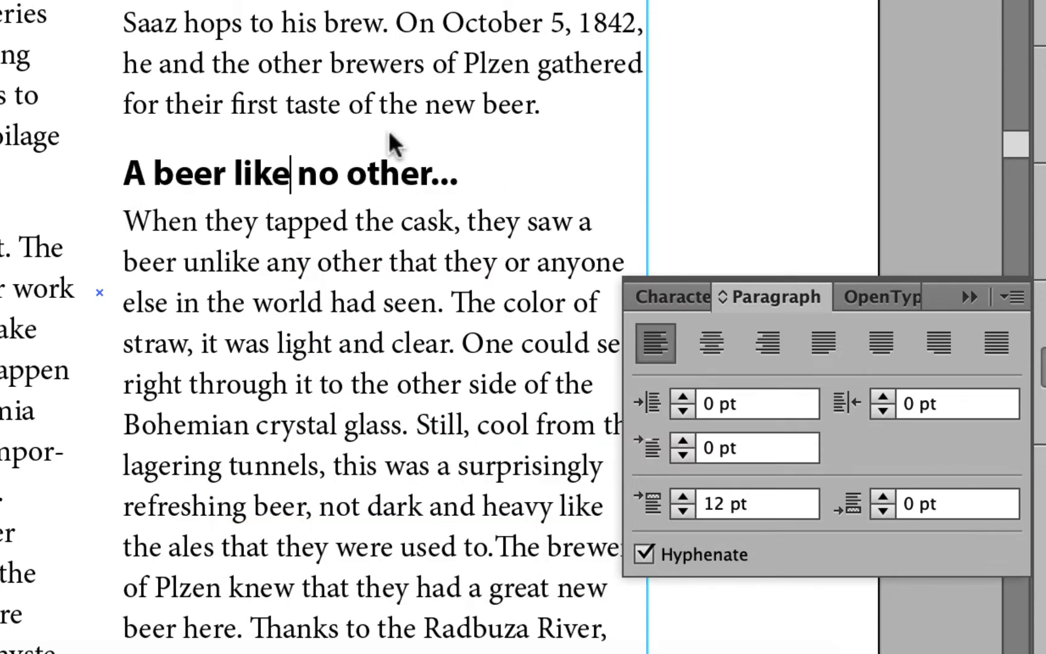
pyautogui.scroll(-12, 392, 145)
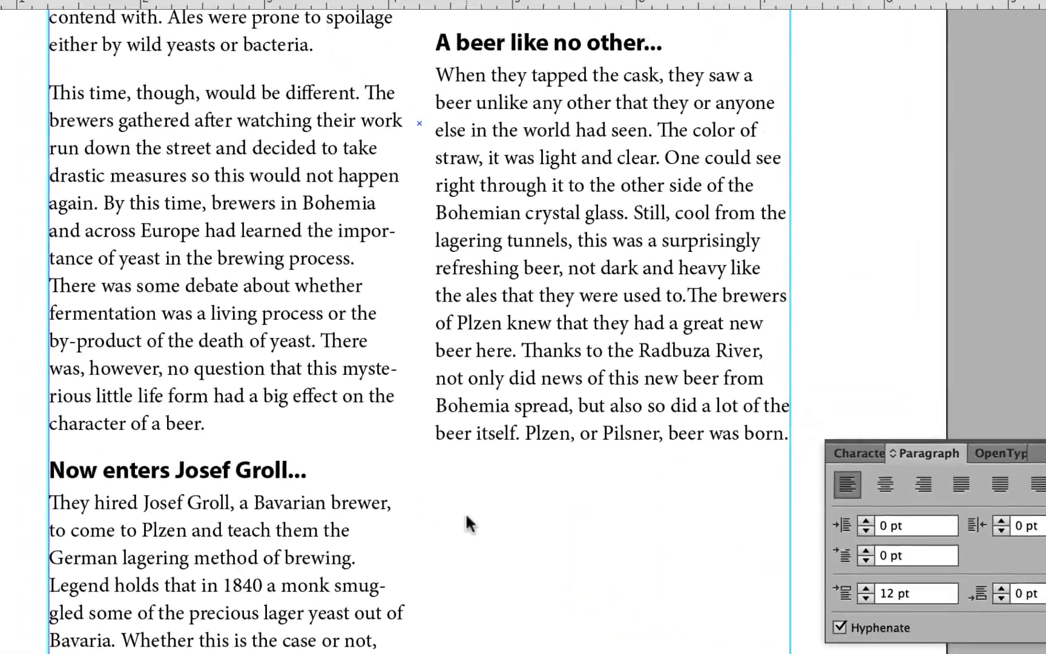
pyautogui.scroll(10, 149, 408)
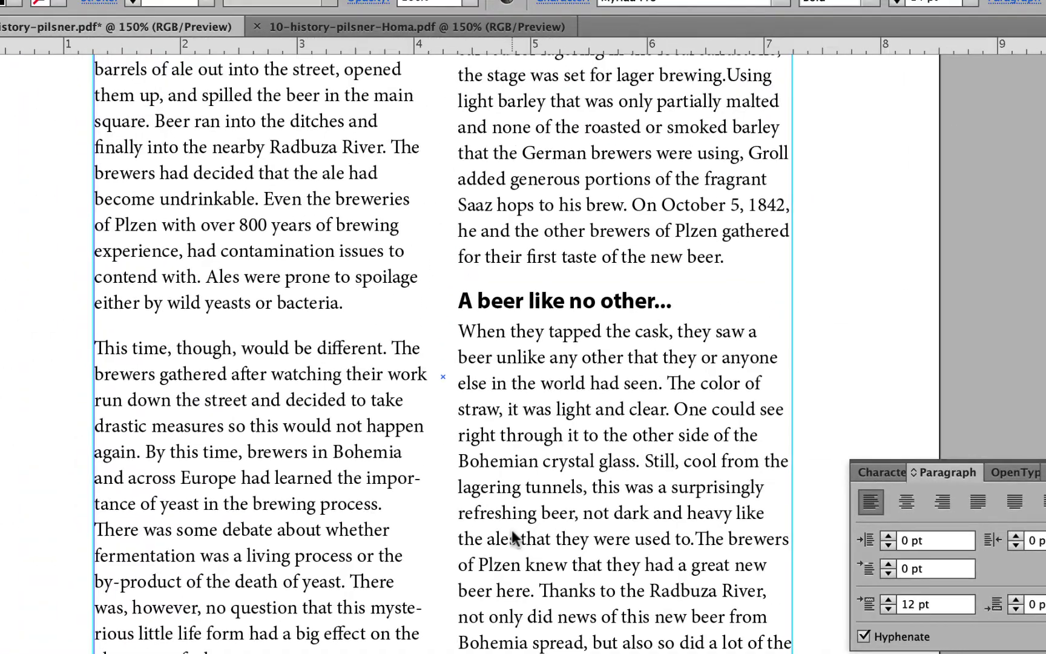
pyautogui.scroll(4, 511, 529)
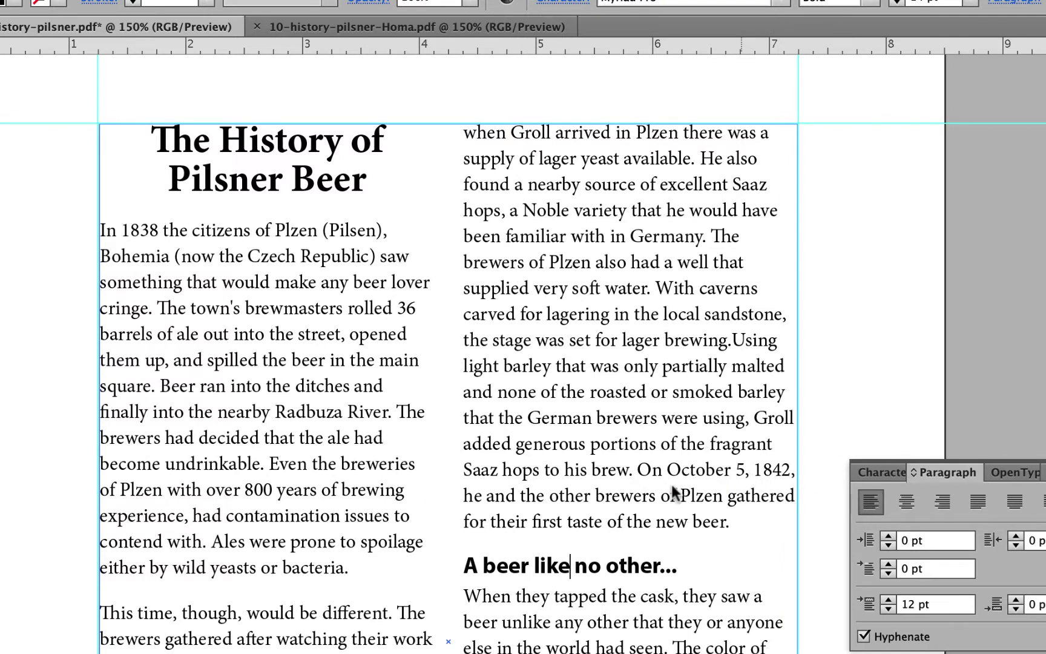
pyautogui.scroll(-3, 533, 392)
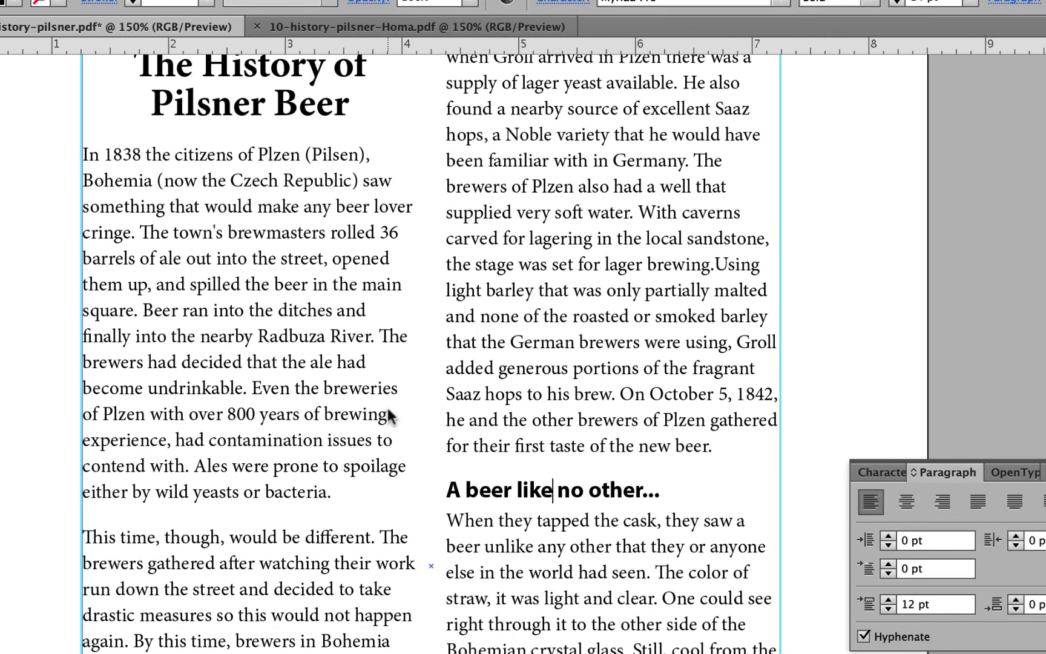
# Deselect the article text and hide the panels and the guides to view the page cleanly.
pyautogui.scroll(3, 502, 395)
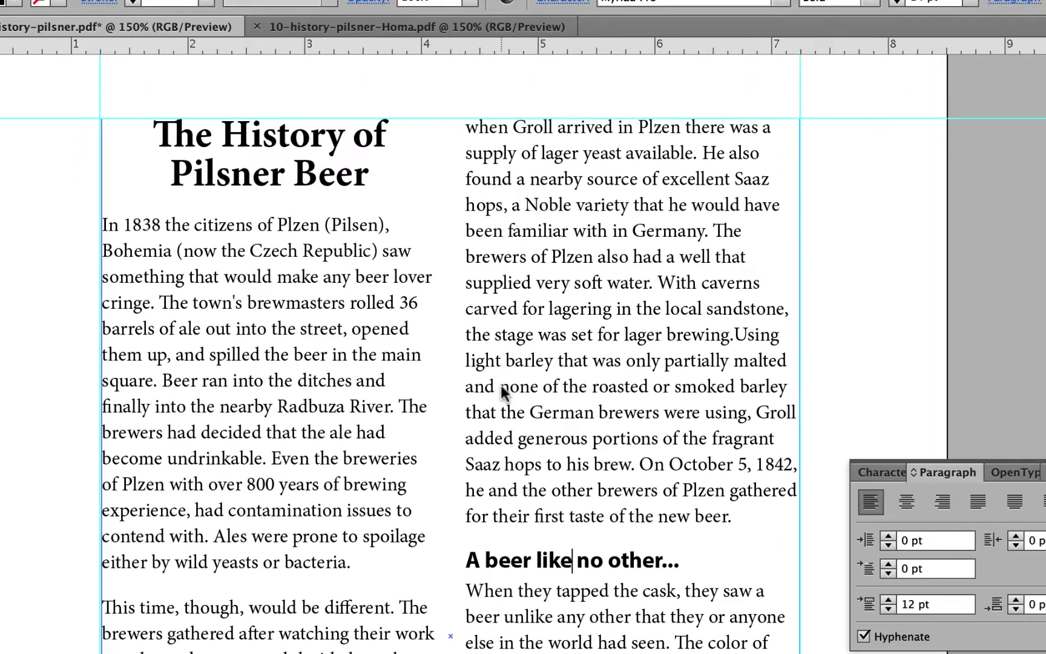
pyautogui.scroll(-8, 501, 393)
pyautogui.scroll(-10, 502, 392)
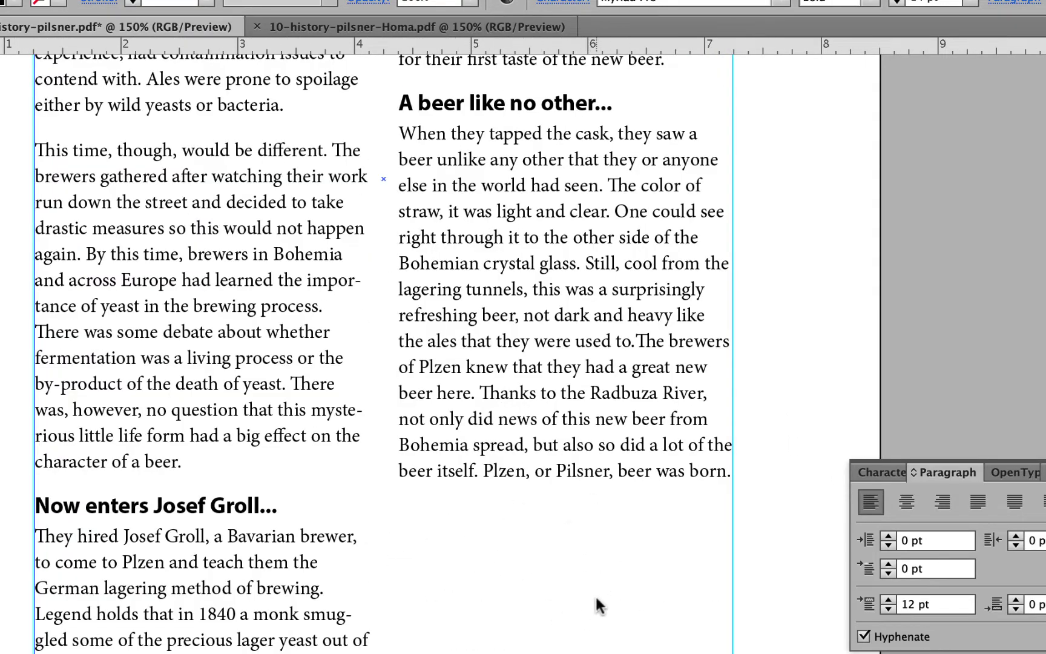
pyautogui.scroll(10, 518, 512)
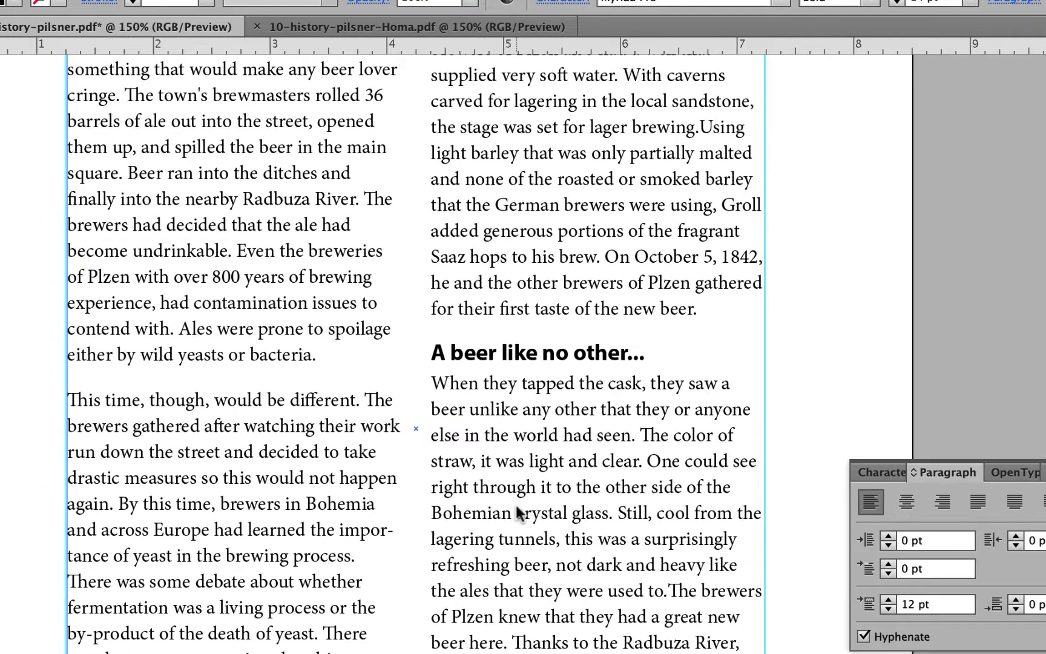
pyautogui.scroll(7, 517, 512)
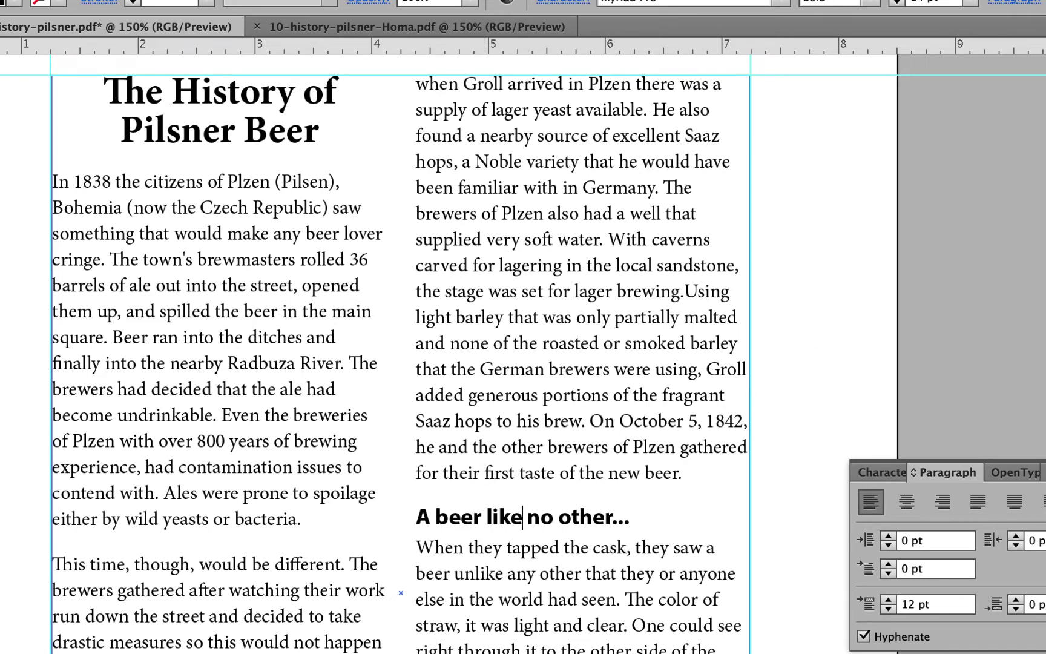
pyautogui.click(828, 217)
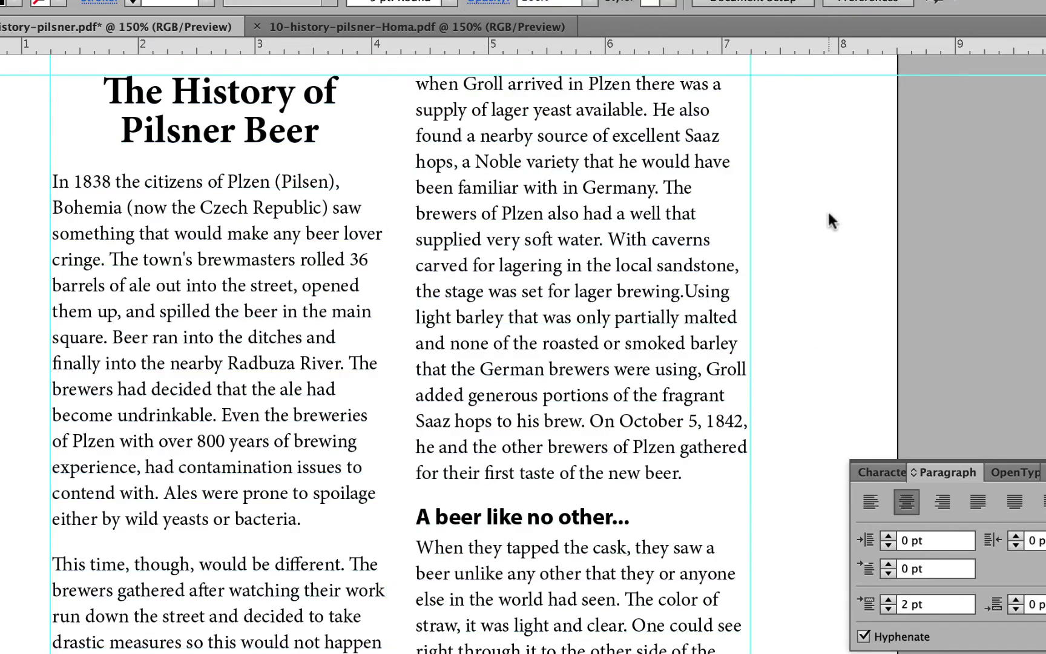
pyautogui.hotkey('shift', 'Tab')
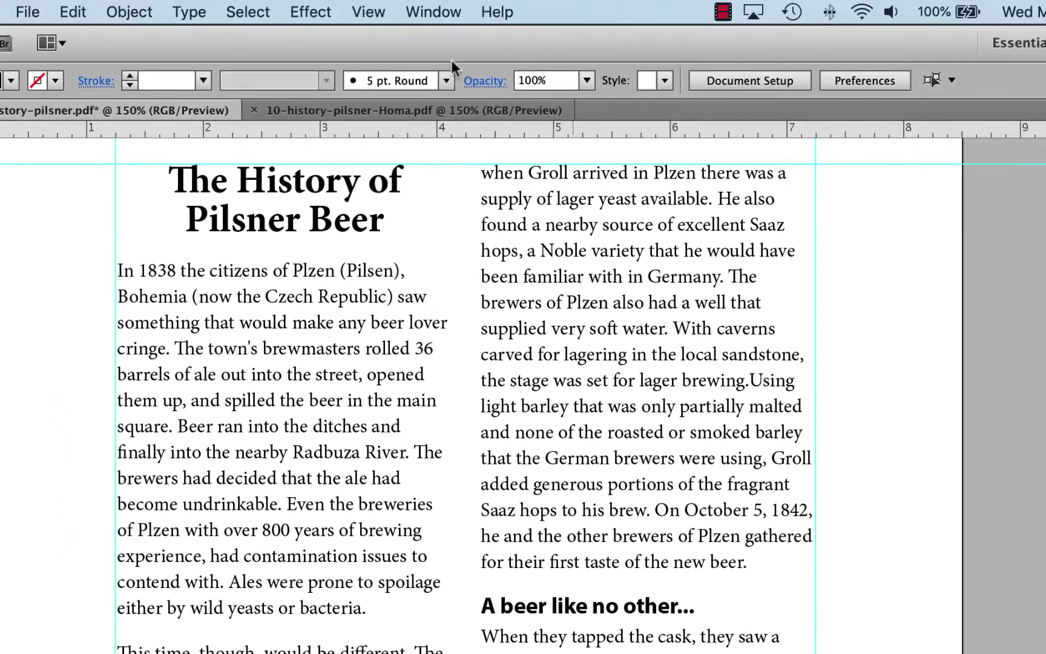
pyautogui.click(381, 13)
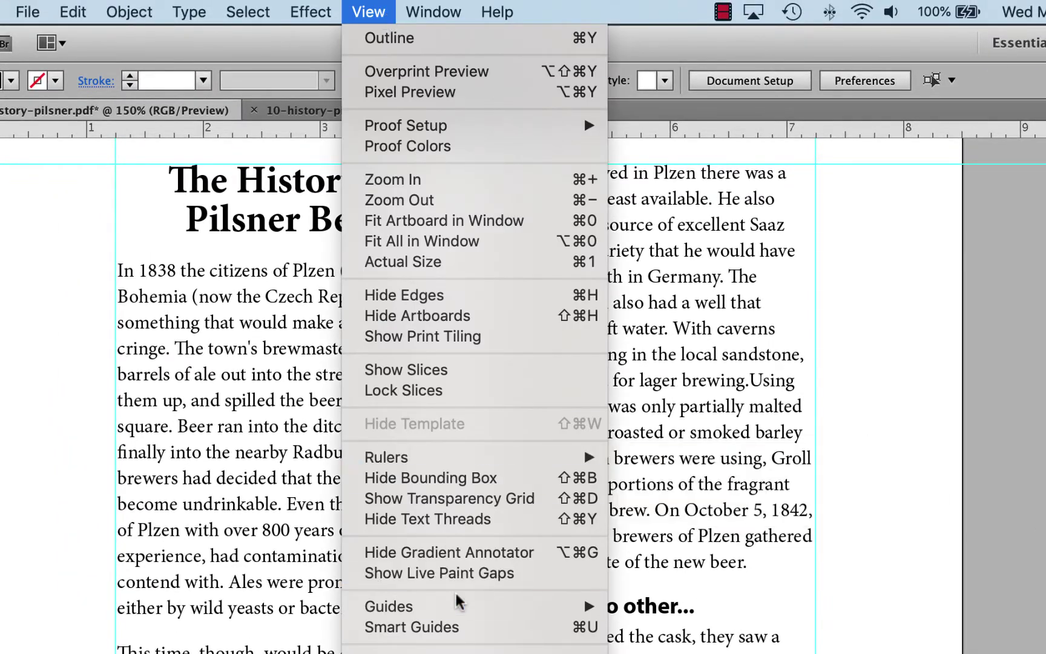
pyautogui.moveTo(462, 606)
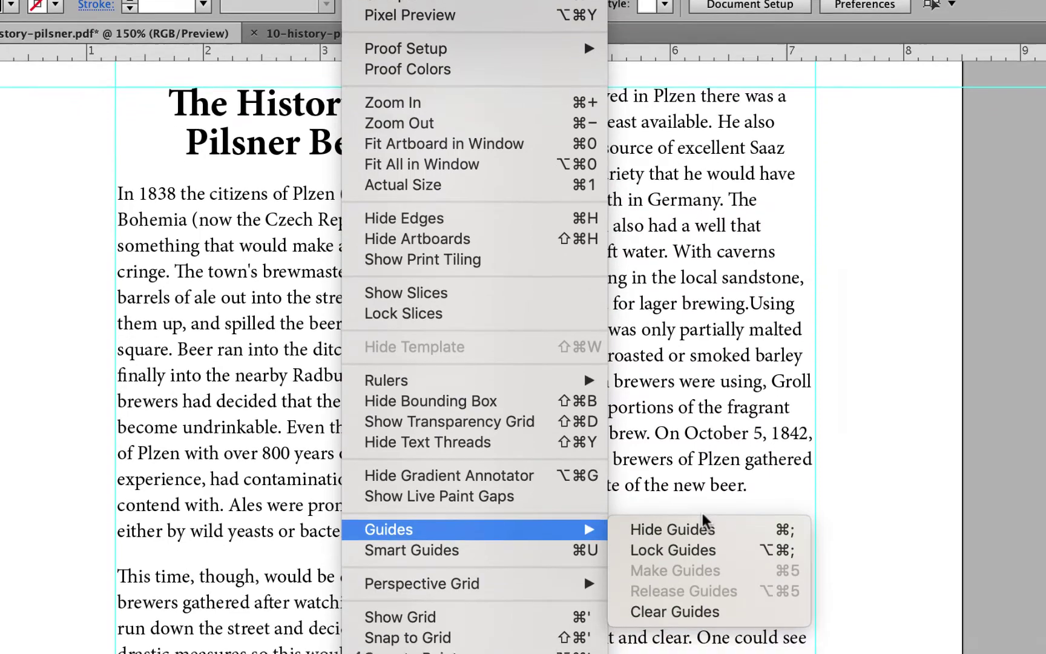
pyautogui.click(705, 528)
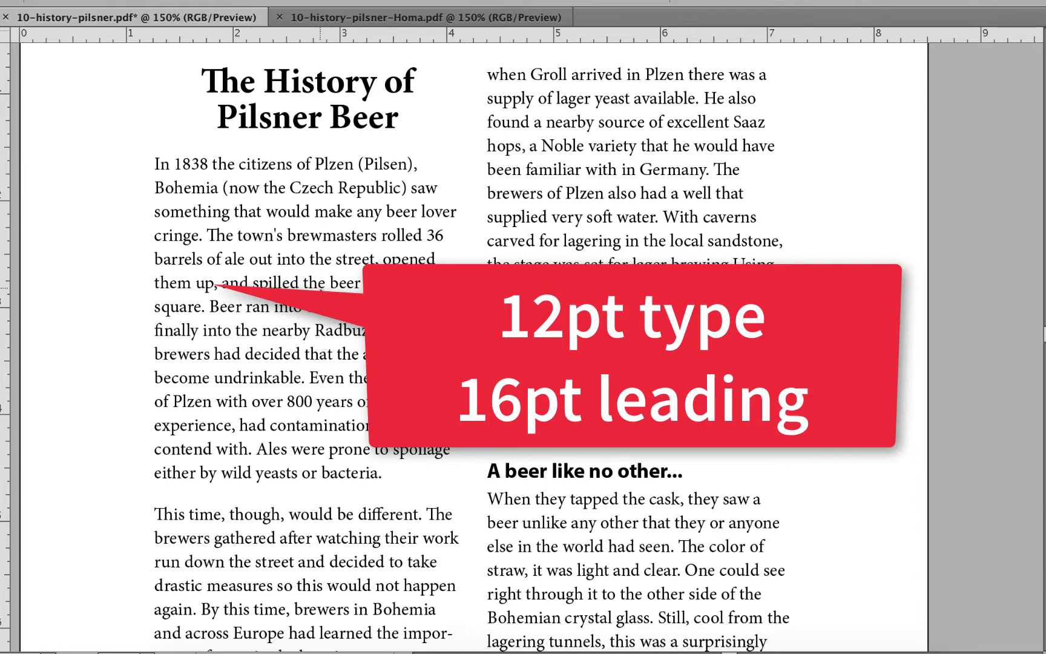
# Examine the type, leading, paragraph spacing and subheadings in both columns of the article.
pyautogui.scroll(-5, 327, 289)
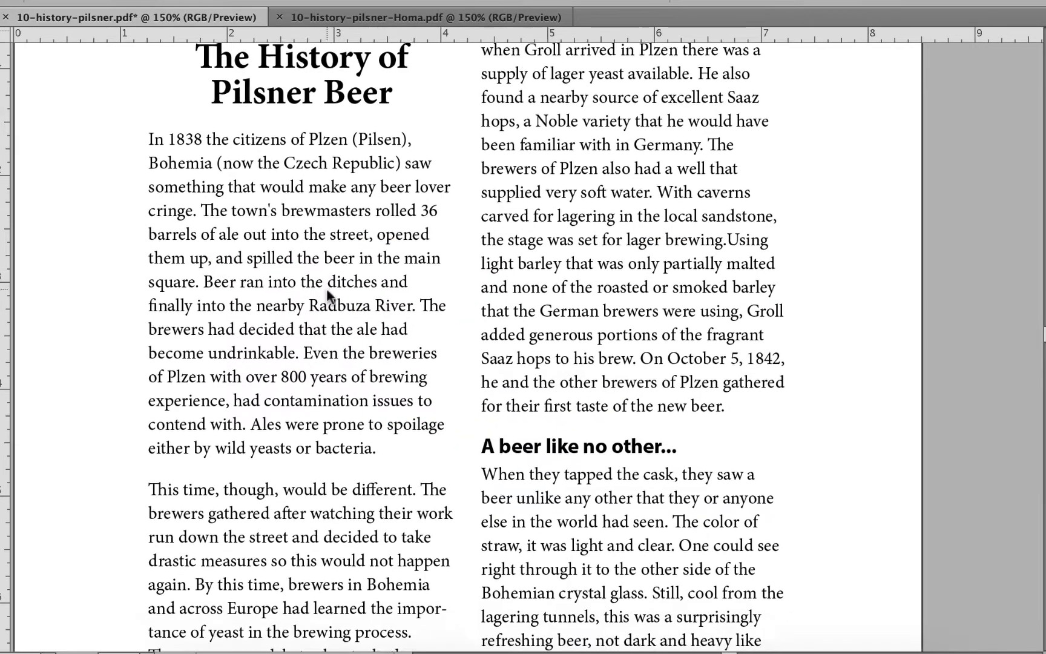
pyautogui.hscroll(1, 326, 289)
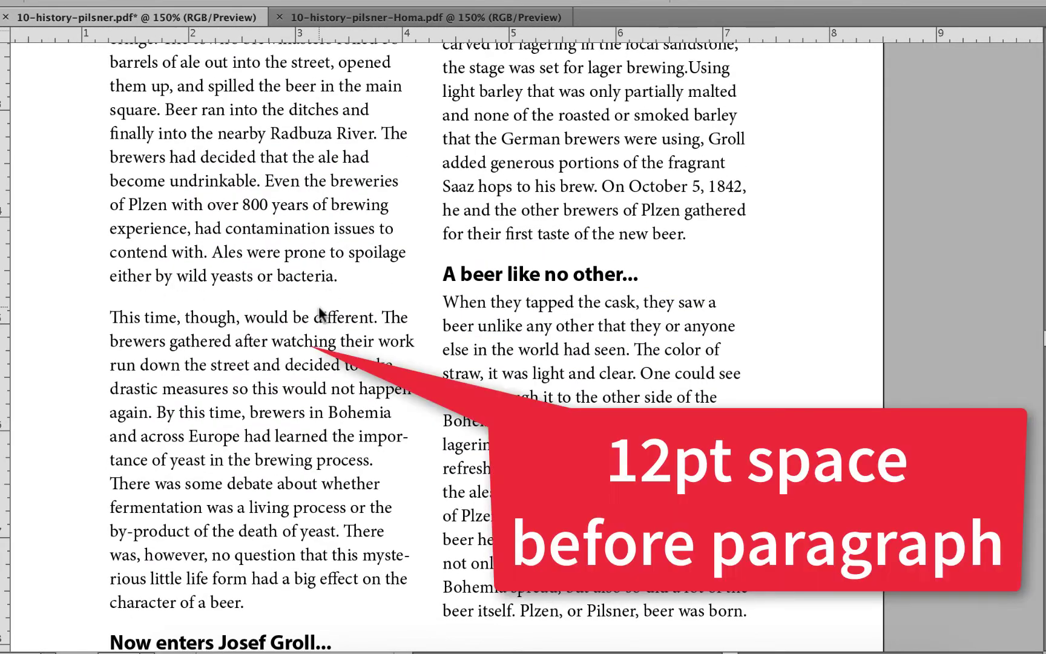
pyautogui.scroll(-4, 297, 312)
pyautogui.hscroll(1, 297, 312)
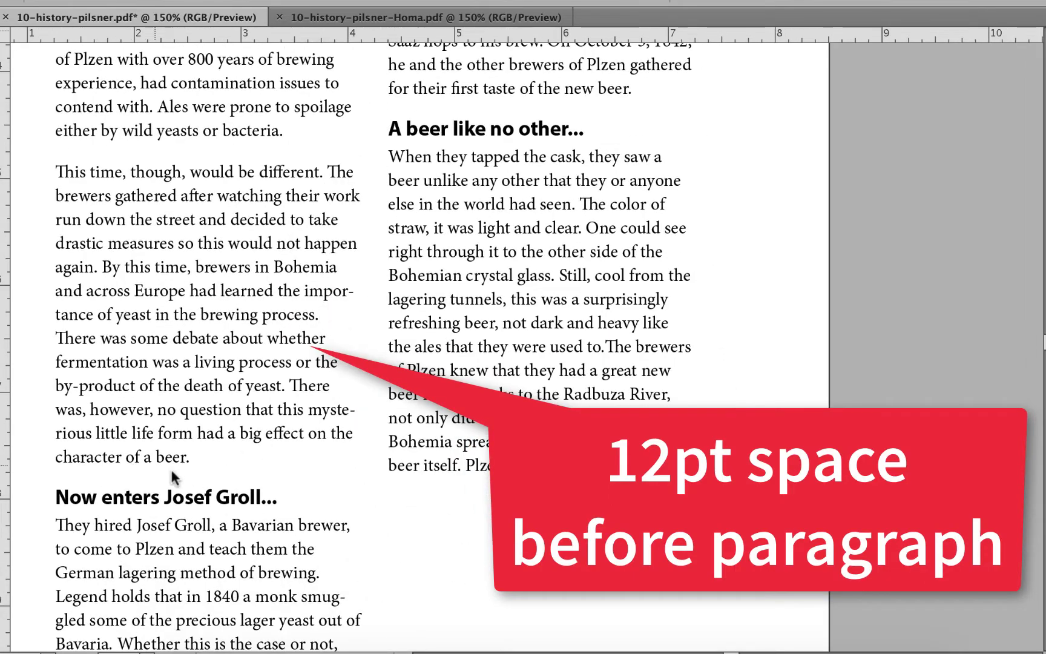
pyautogui.hscroll(-1, 252, 460)
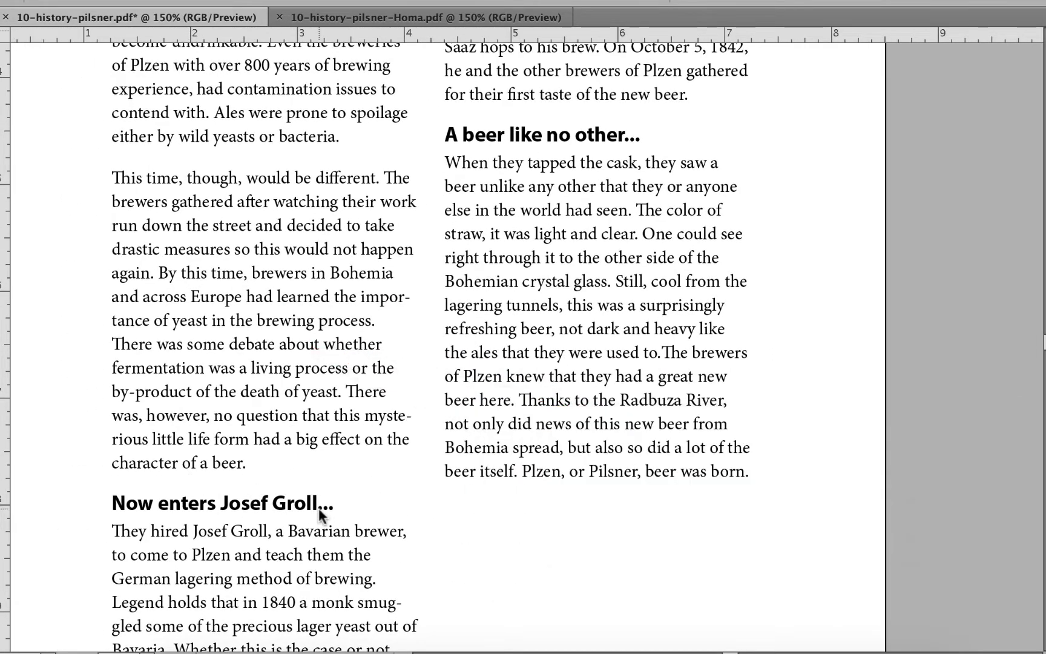
pyautogui.scroll(-1, 318, 507)
pyautogui.hscroll(1, 318, 507)
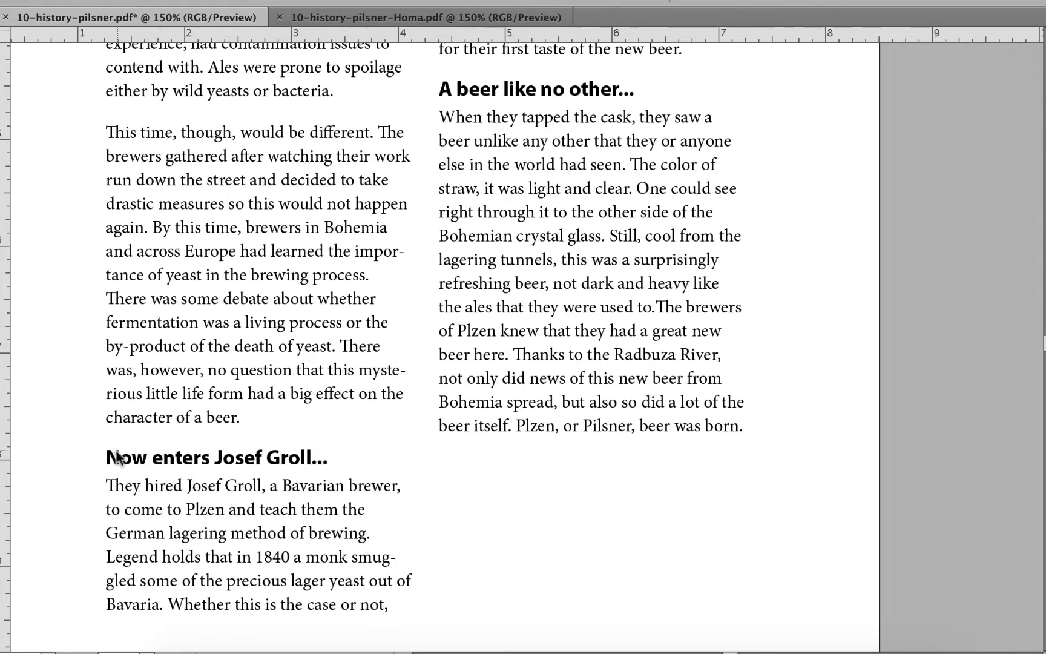
pyautogui.scroll(4, 473, 402)
pyautogui.scroll(8, 472, 405)
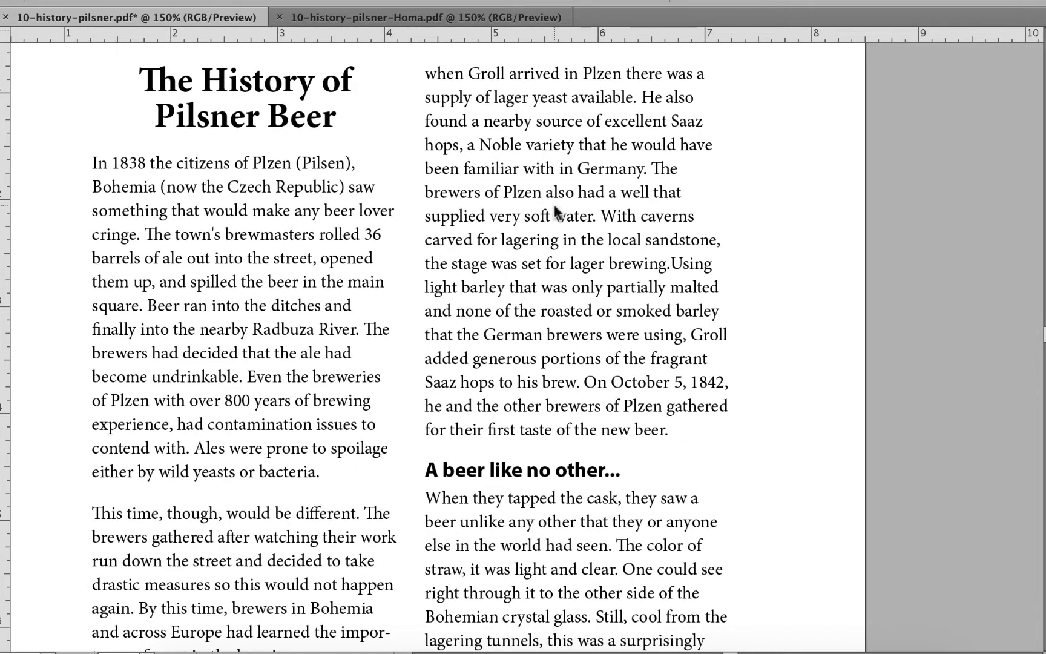
pyautogui.scroll(1, 556, 212)
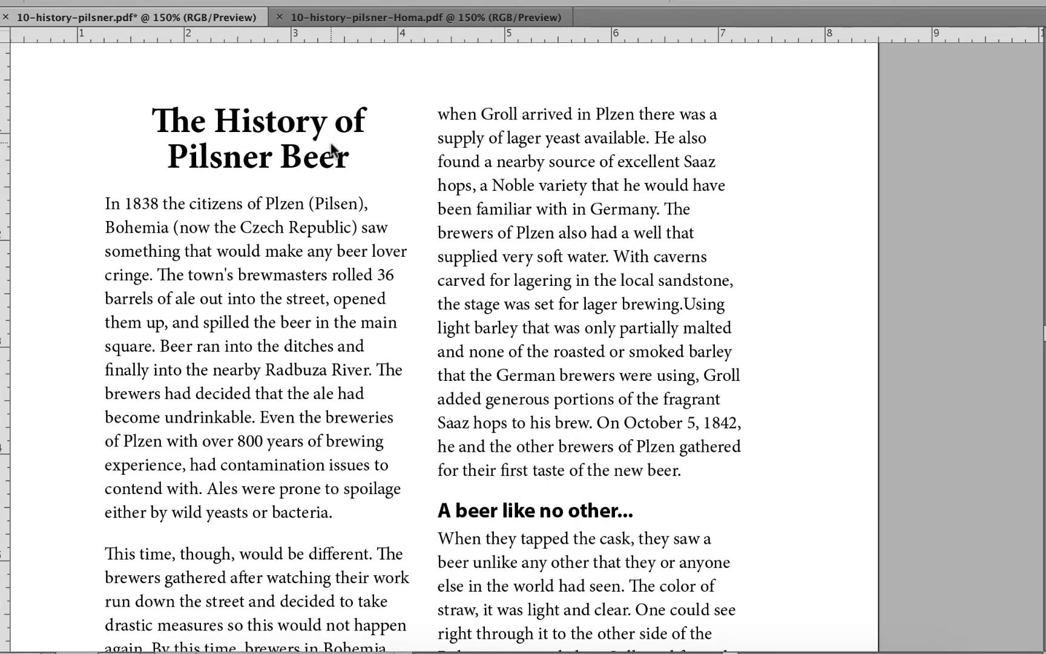
# Try the Bold Italic style on the heading "The History of Pilsner Beer" and undo it.
pyautogui.click(350, 161)
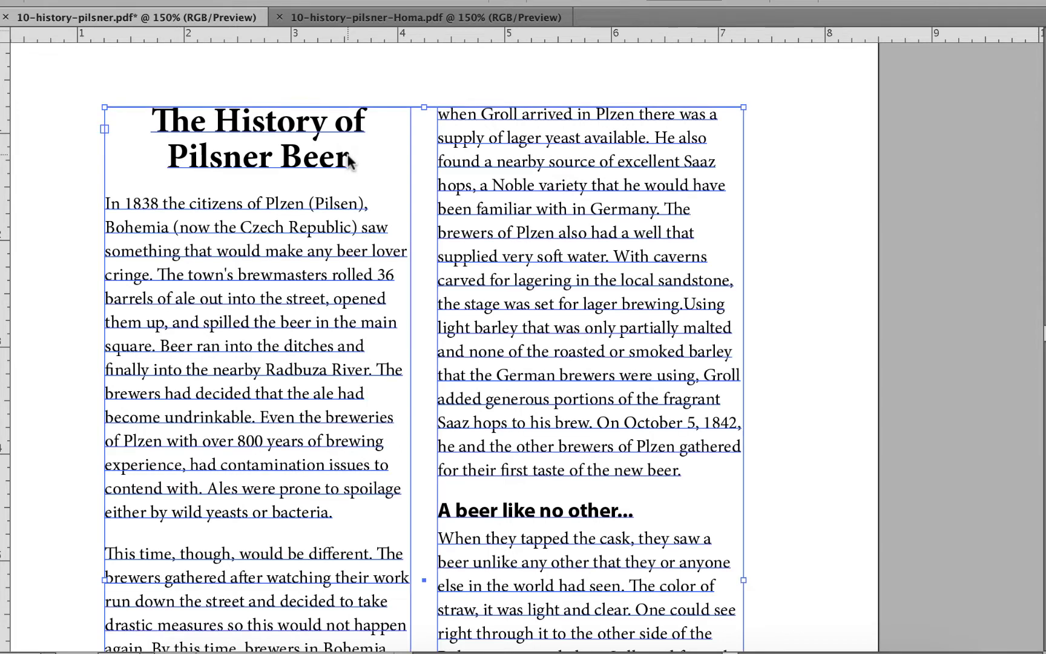
pyautogui.doubleClick(350, 161)
pyautogui.moveTo(350, 161); pyautogui.dragTo(134, 116)
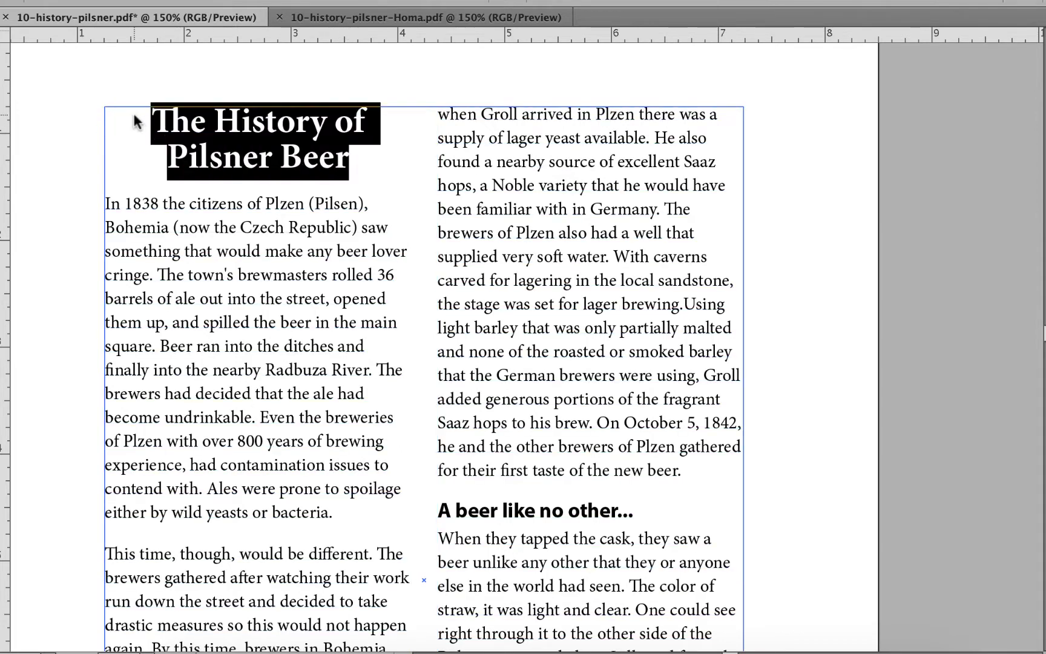
pyautogui.click(842, 2)
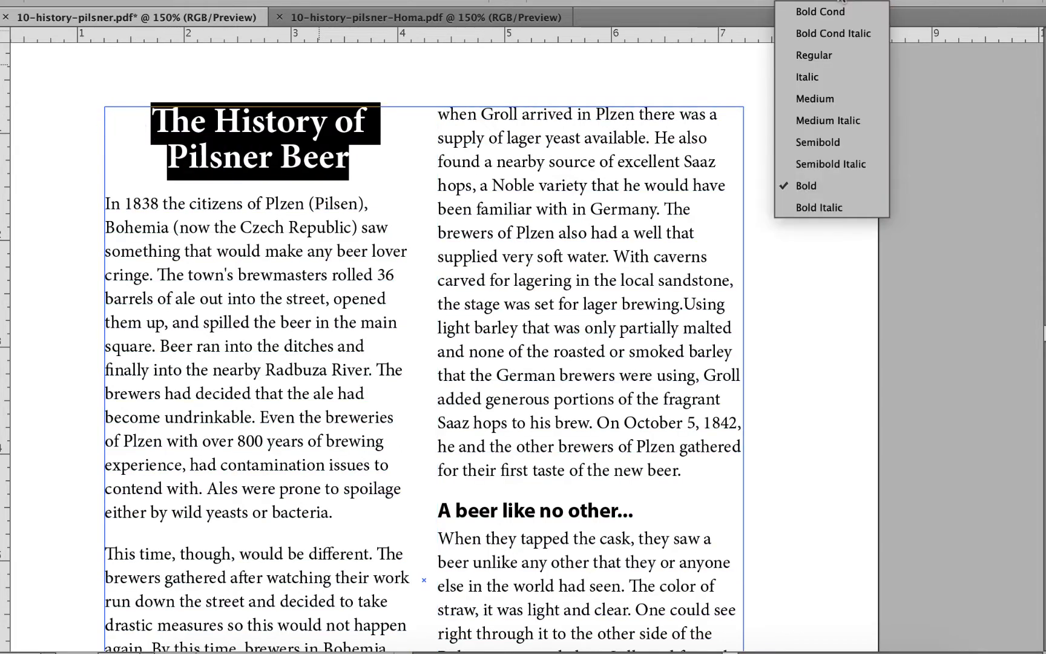
pyautogui.click(827, 210)
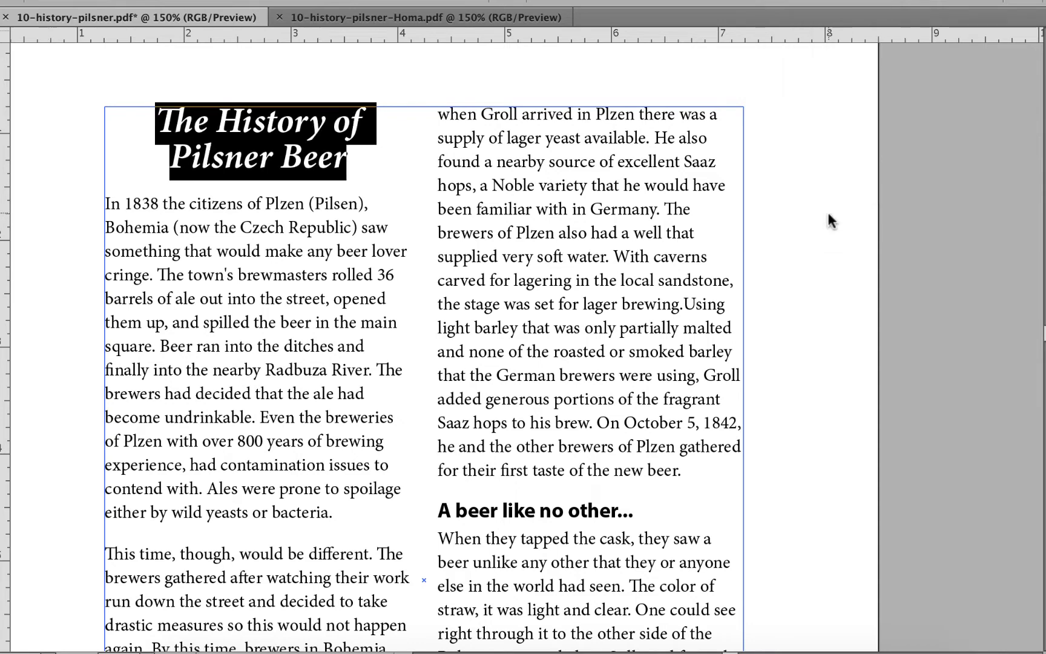
pyautogui.click(682, 269)
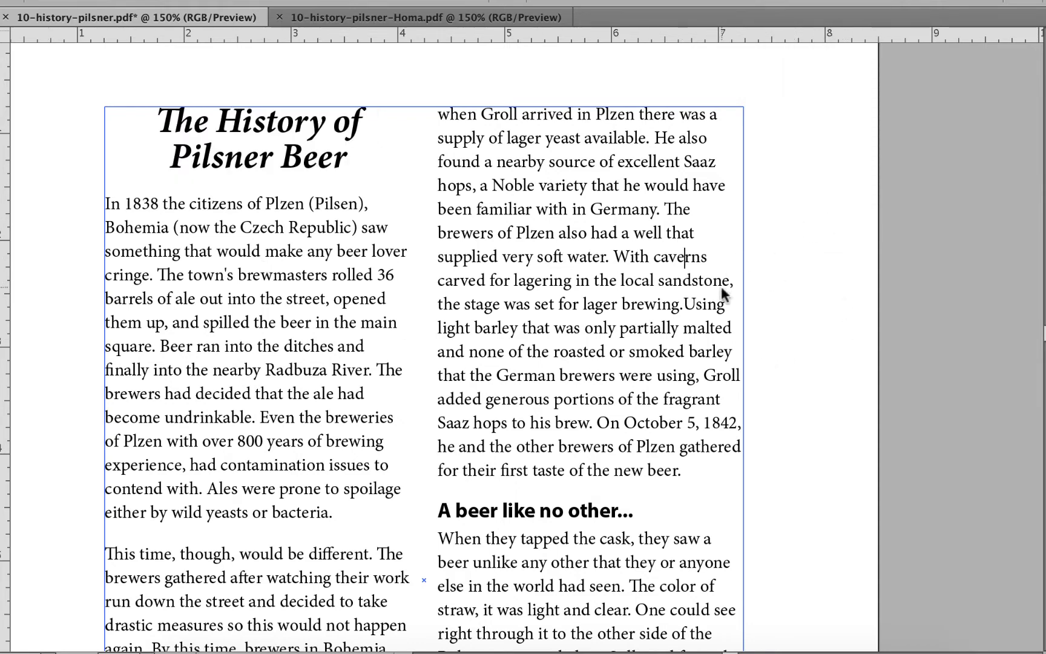
pyautogui.hotkey('ctrl', 'z')
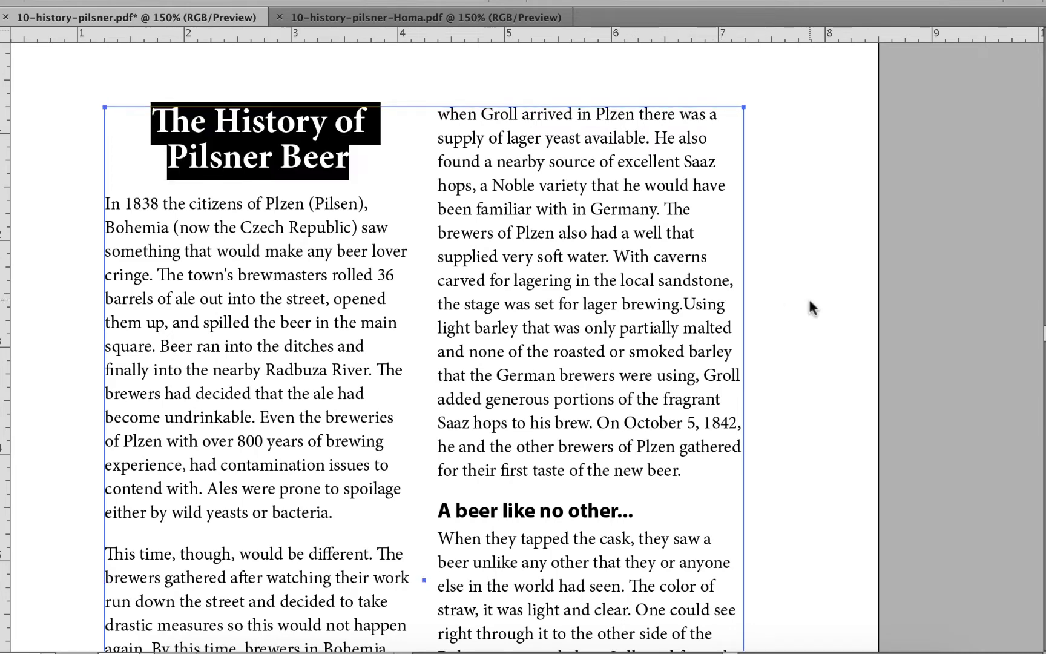
pyautogui.hotkey('ctrl', 'z')
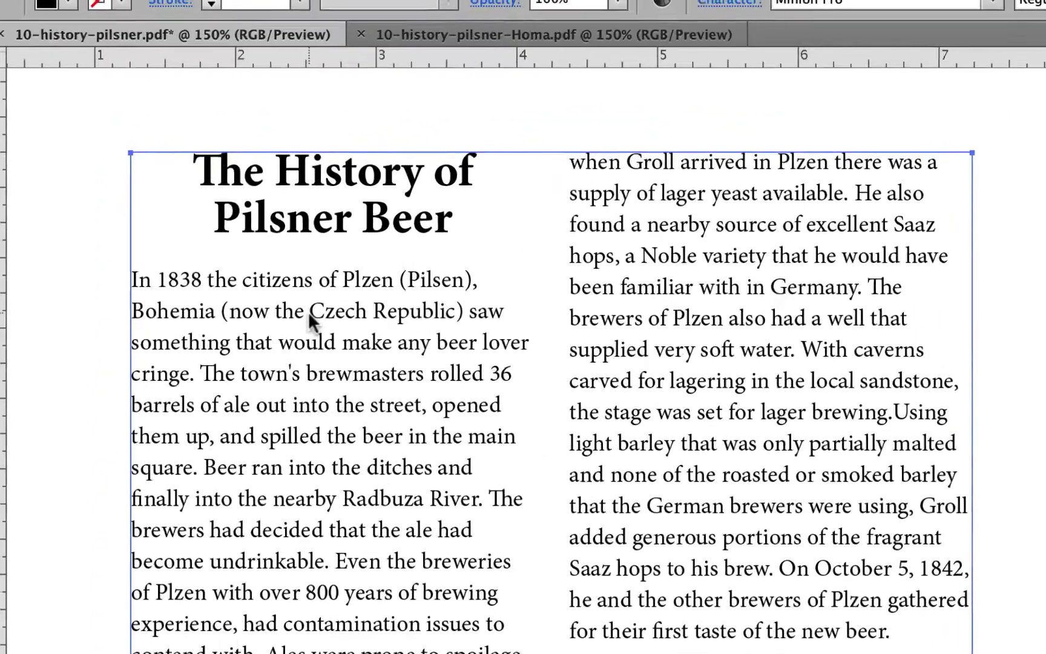
# Set the words "Czech Republic" in the first paragraph in italic.
pyautogui.moveTo(309, 313); pyautogui.dragTo(458, 311)
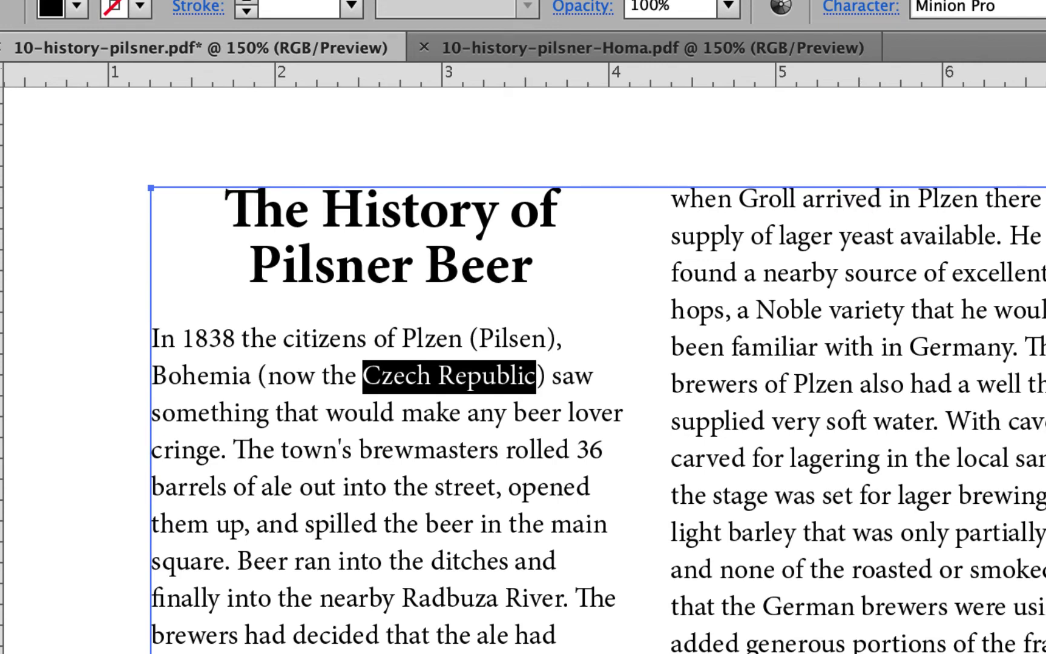
pyautogui.click(505, 600)
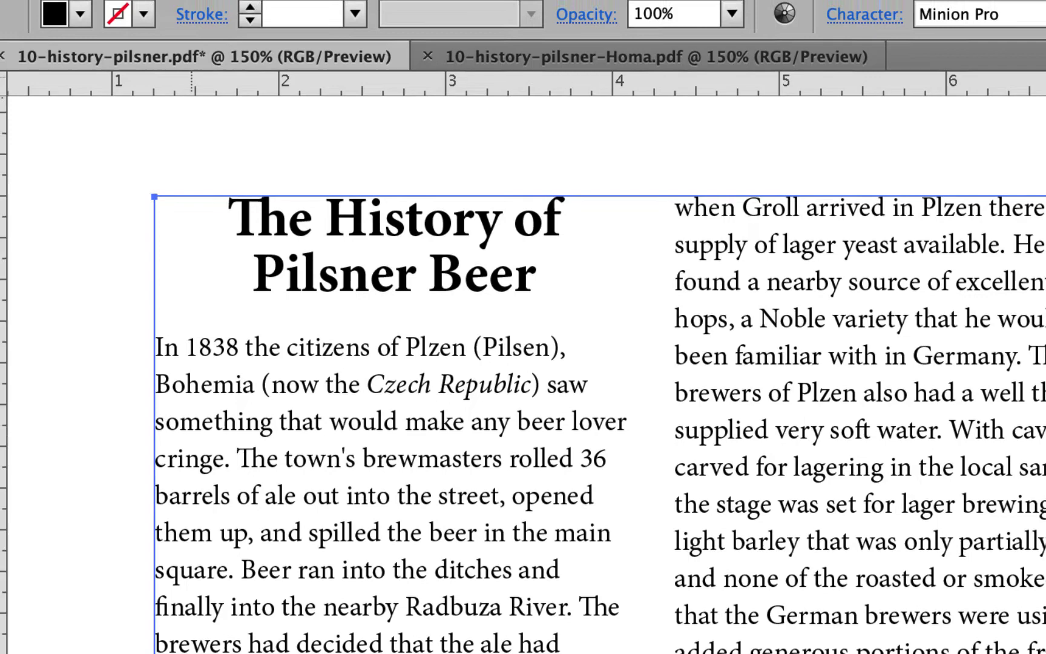
# Save the document as a new Adobe PDF named 10-history-pilsner-2col.pdf in the Notes folder with the Illustrator Default preset.
pyautogui.click(154, 8)
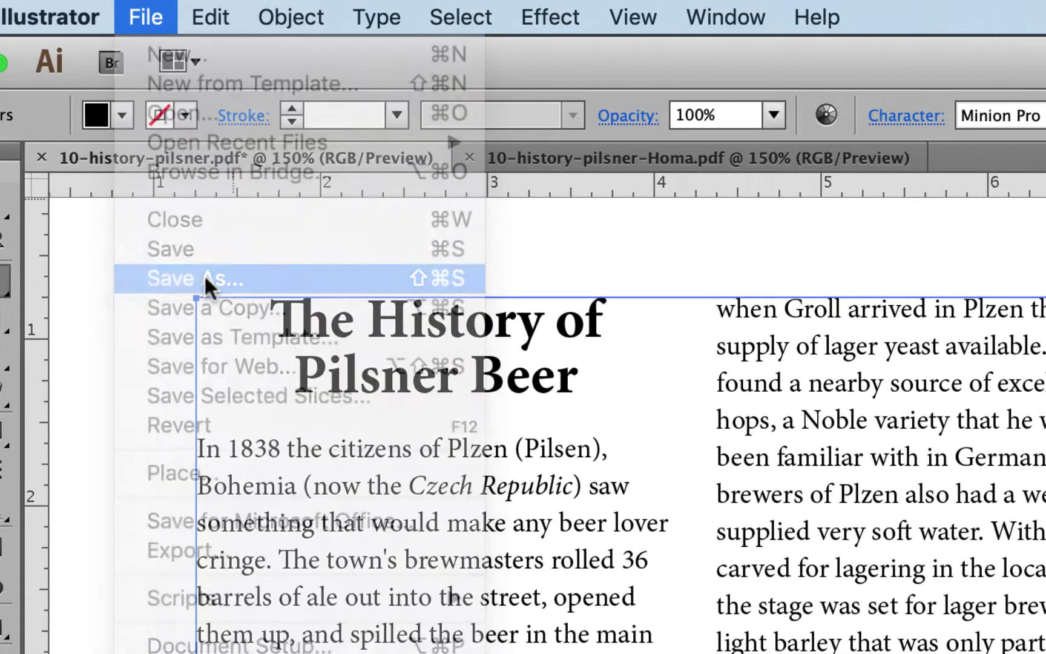
pyautogui.click(204, 279)
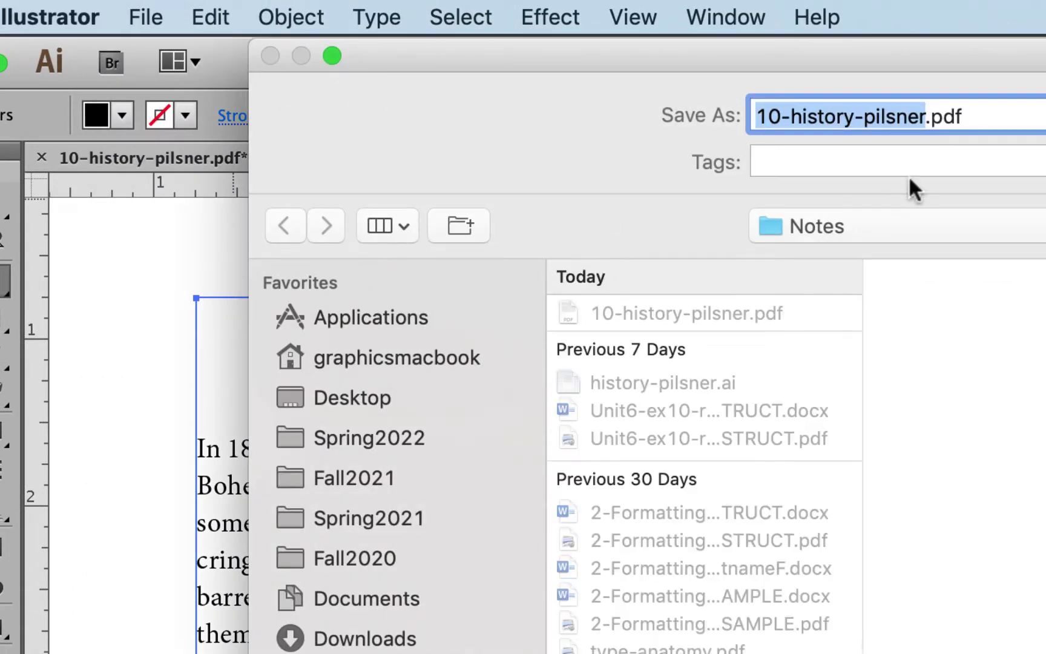
pyautogui.click(928, 116)
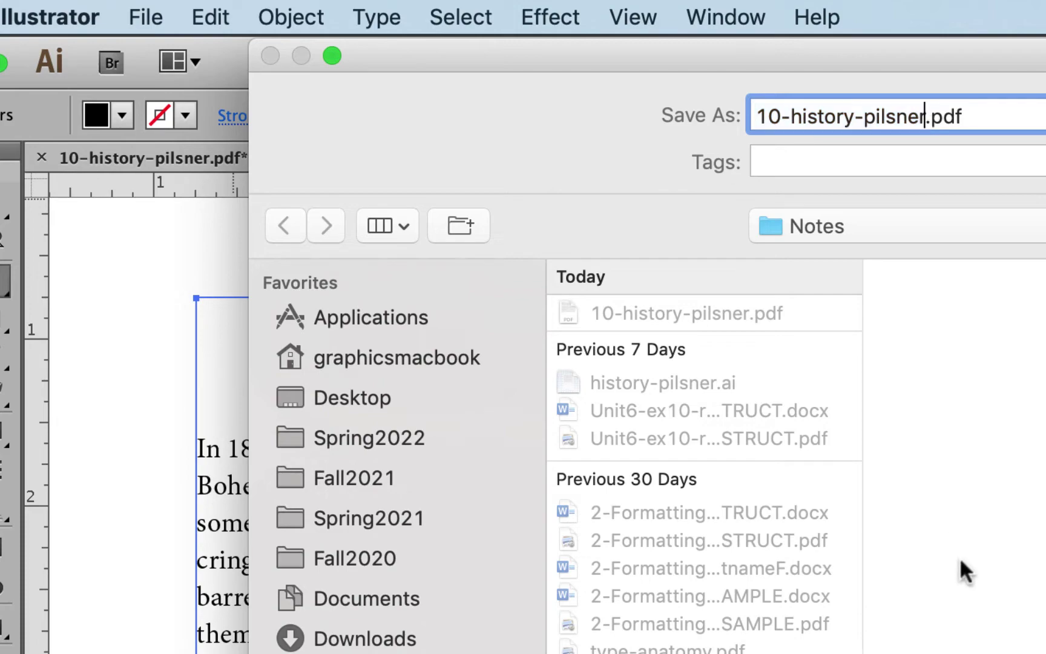
pyautogui.write('-2col')
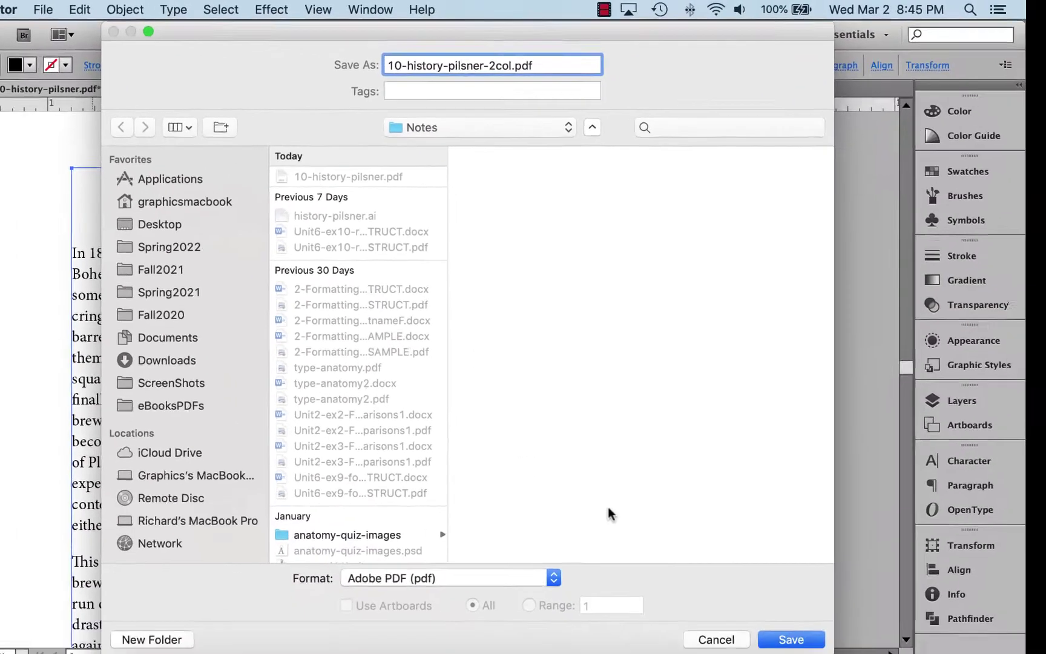
pyautogui.click(787, 630)
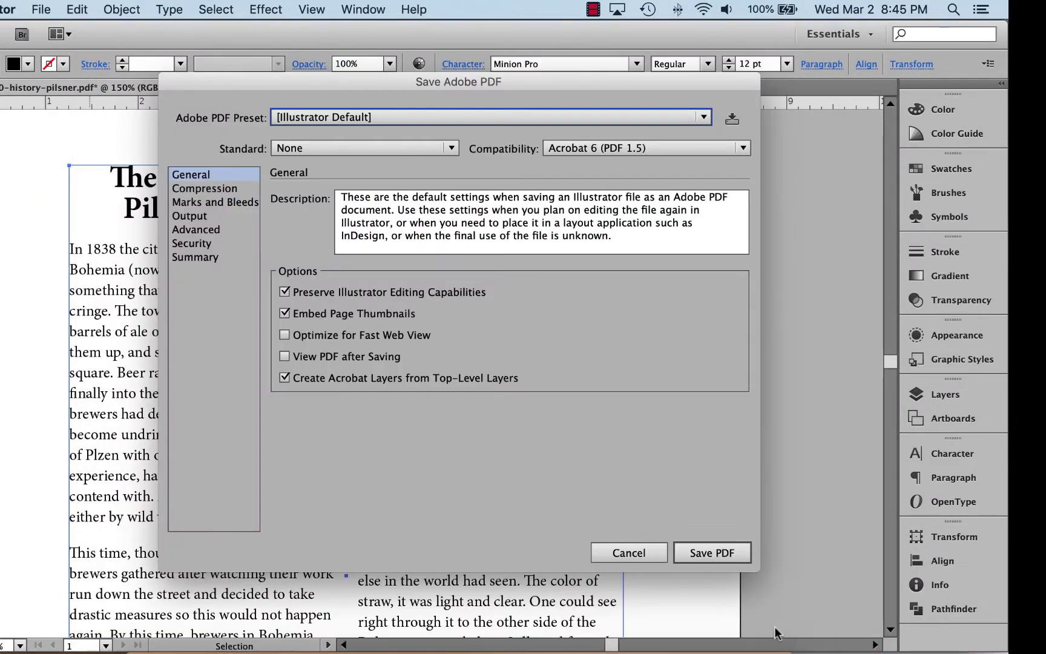
pyautogui.click(709, 553)
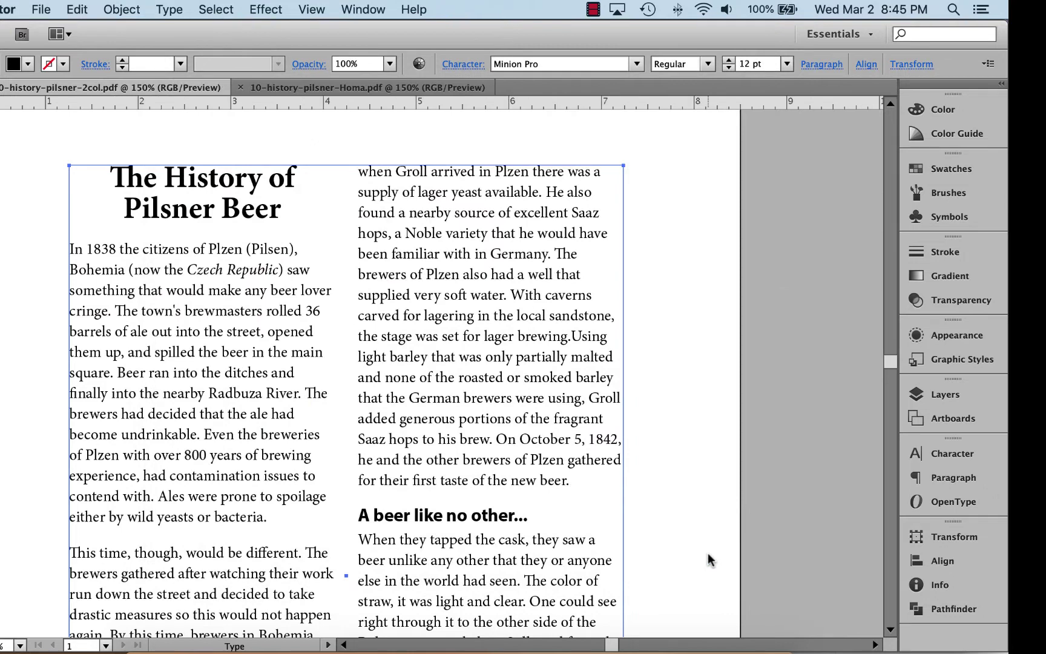
# Leave text editing, deselect the text frame and look over the saved two-column article.
pyautogui.press('Escape')
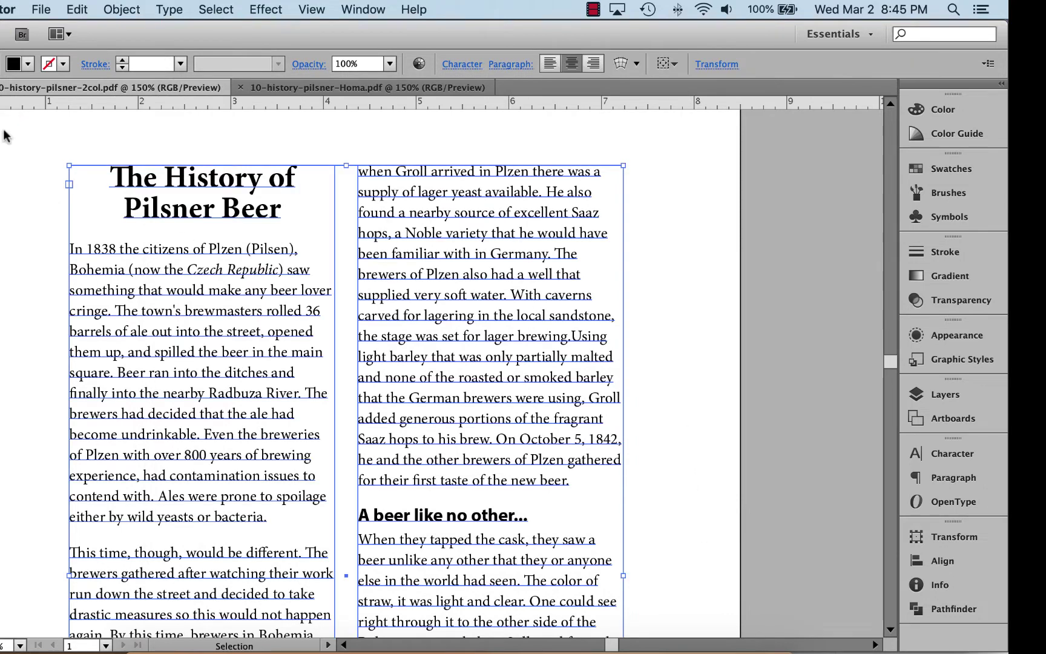
pyautogui.click(44, 163)
pyautogui.scroll(-2, 545, 290)
pyautogui.hscroll(1, 545, 290)
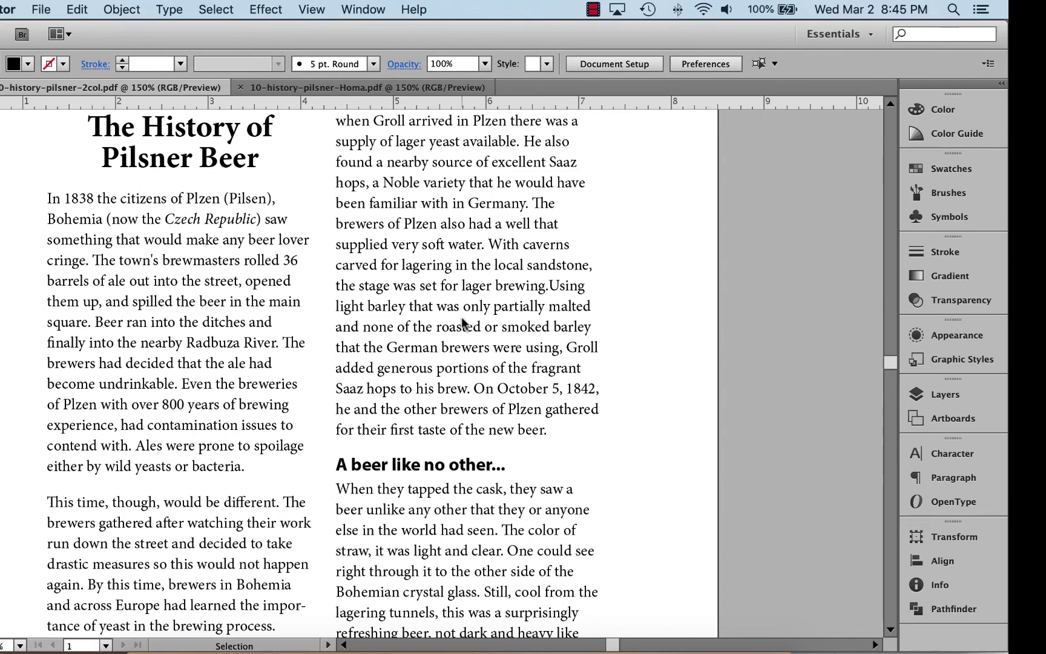
pyautogui.hscroll(-2, 393, 331)
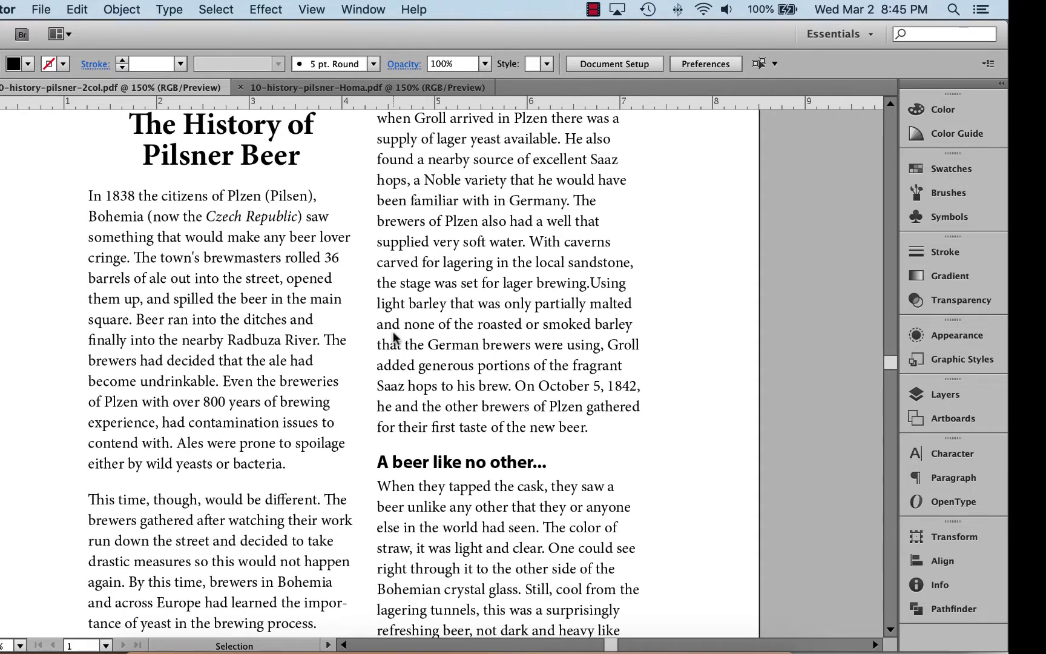
pyautogui.scroll(-5, 283, 305)
pyautogui.hscroll(1, 283, 306)
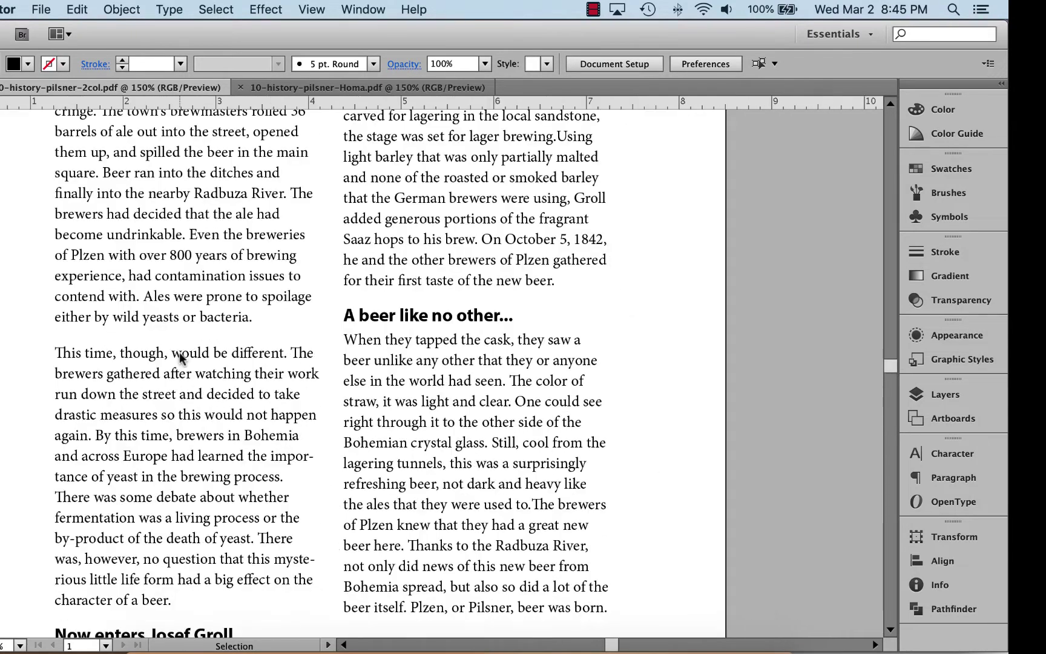
# Shorten the two-column text frame from its bottom edge until the second column starts with "German lagering method of brewing.".
pyautogui.press('super+1')
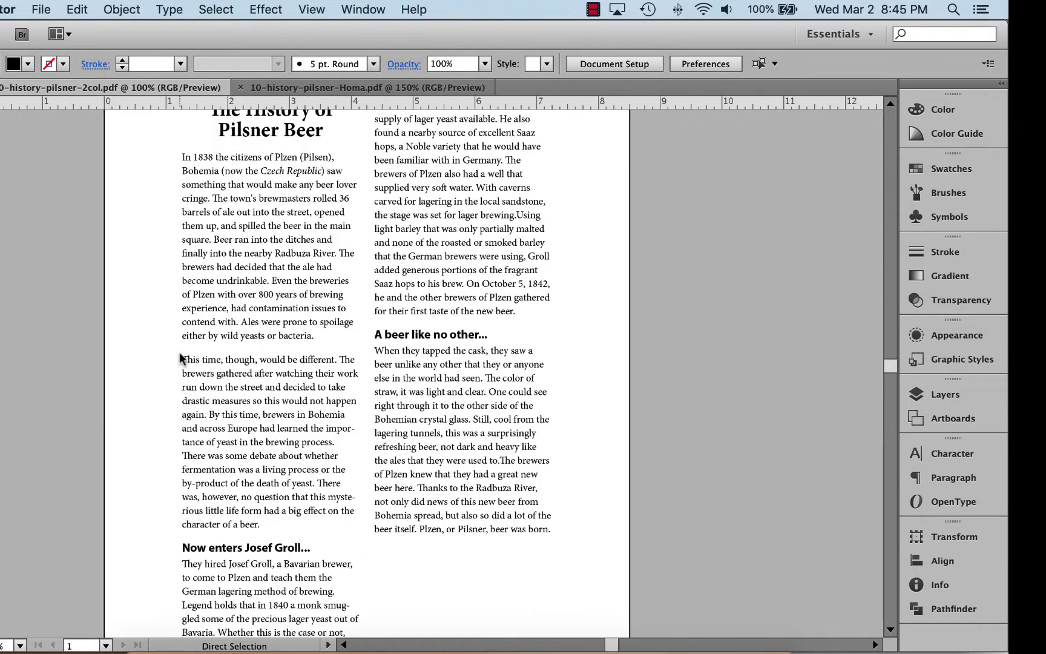
pyautogui.scroll(2, 403, 435)
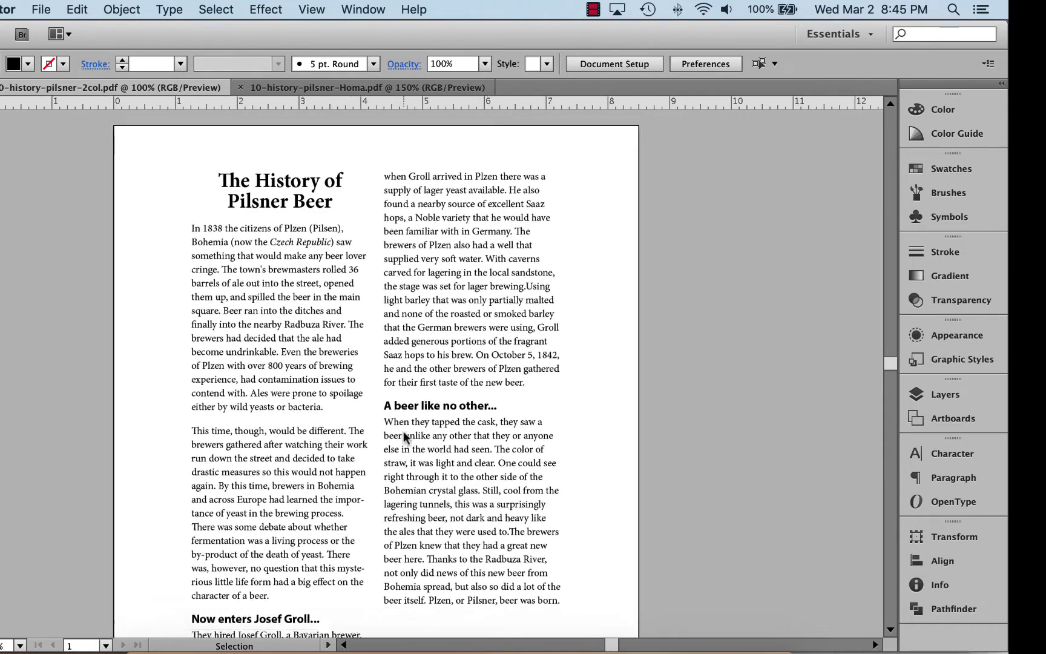
pyautogui.scroll(-2, 403, 436)
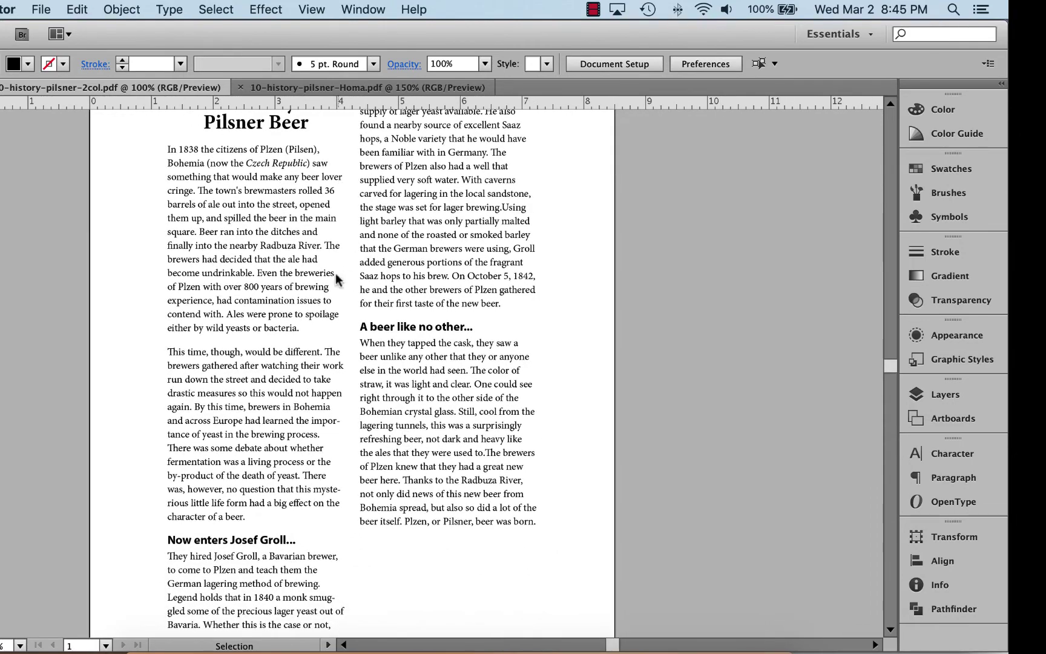
pyautogui.scroll(-5, 509, 387)
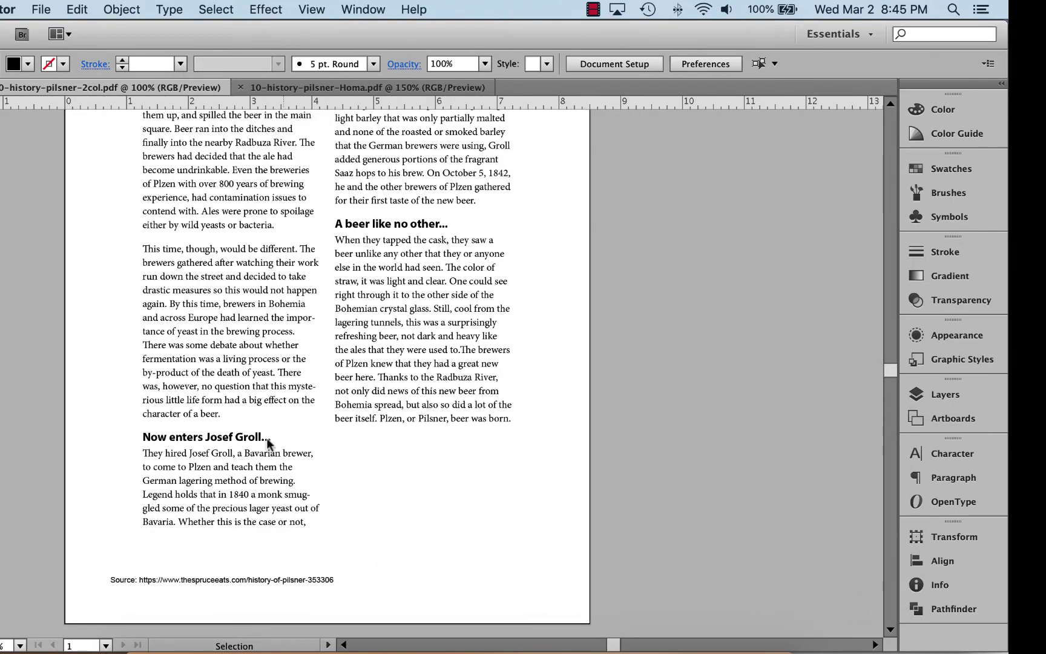
pyautogui.click(422, 365)
pyautogui.moveTo(326, 539); pyautogui.dragTo(329, 488)
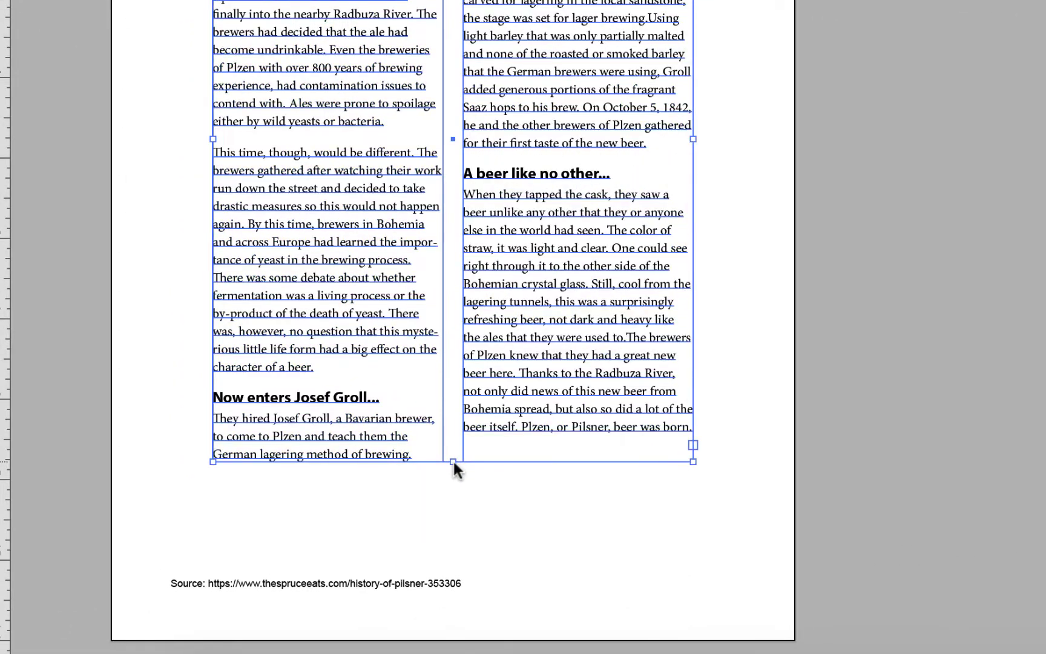
pyautogui.moveTo(454, 462); pyautogui.dragTo(453, 453)
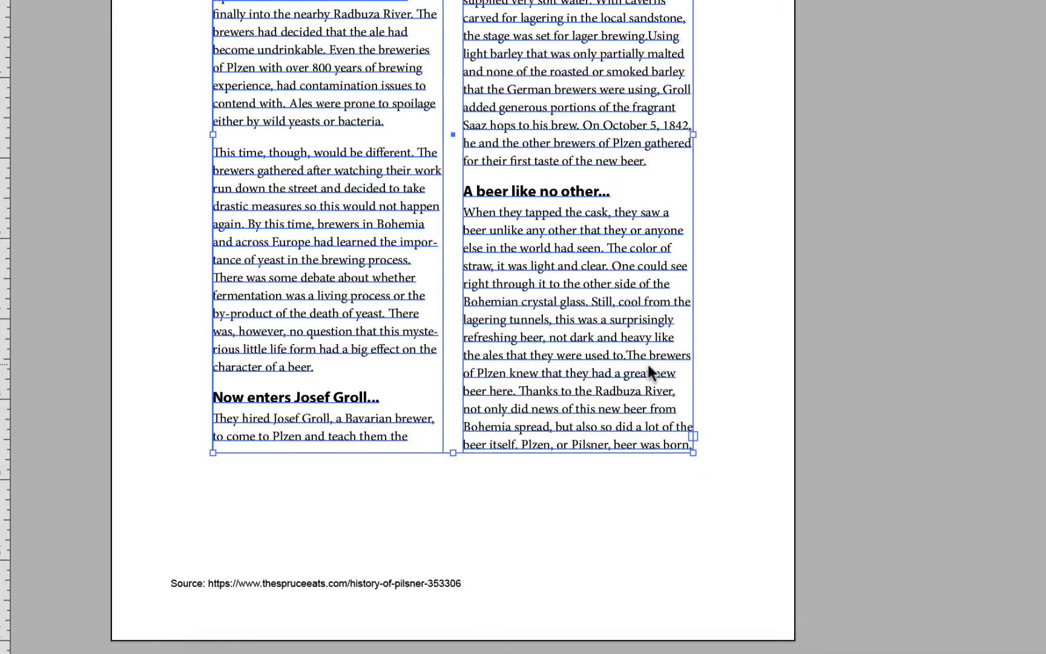
pyautogui.click(745, 354)
pyautogui.scroll(5, 746, 355)
pyautogui.hscroll(-2, 745, 355)
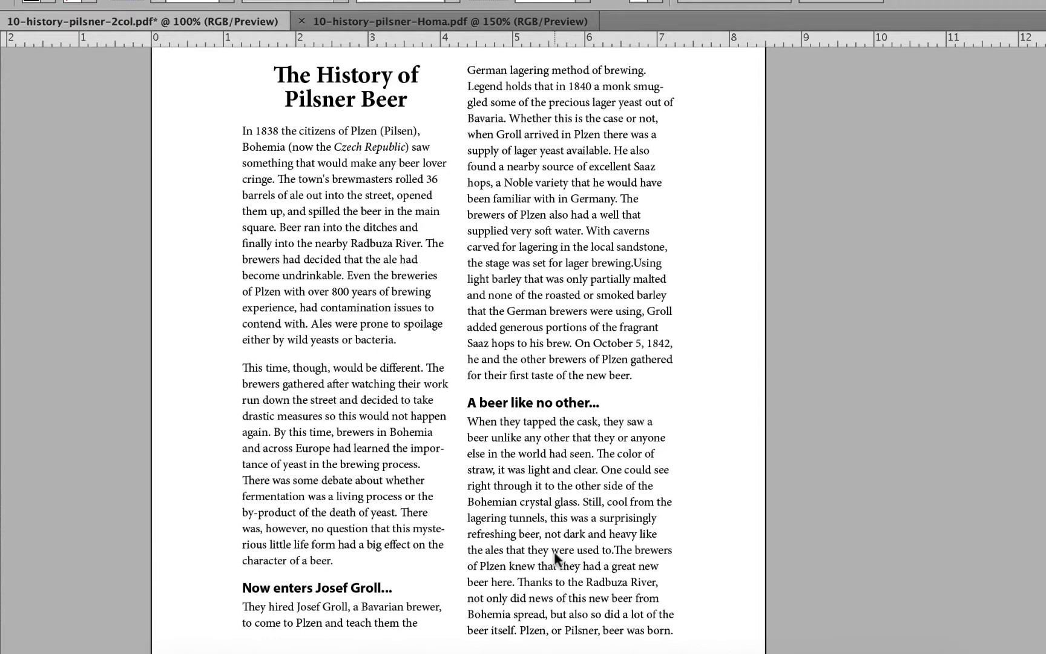
# Lengthen the text frame by one line so the second column starts with "Legend holds that in 1840", and review the deselected article.
pyautogui.click(614, 517)
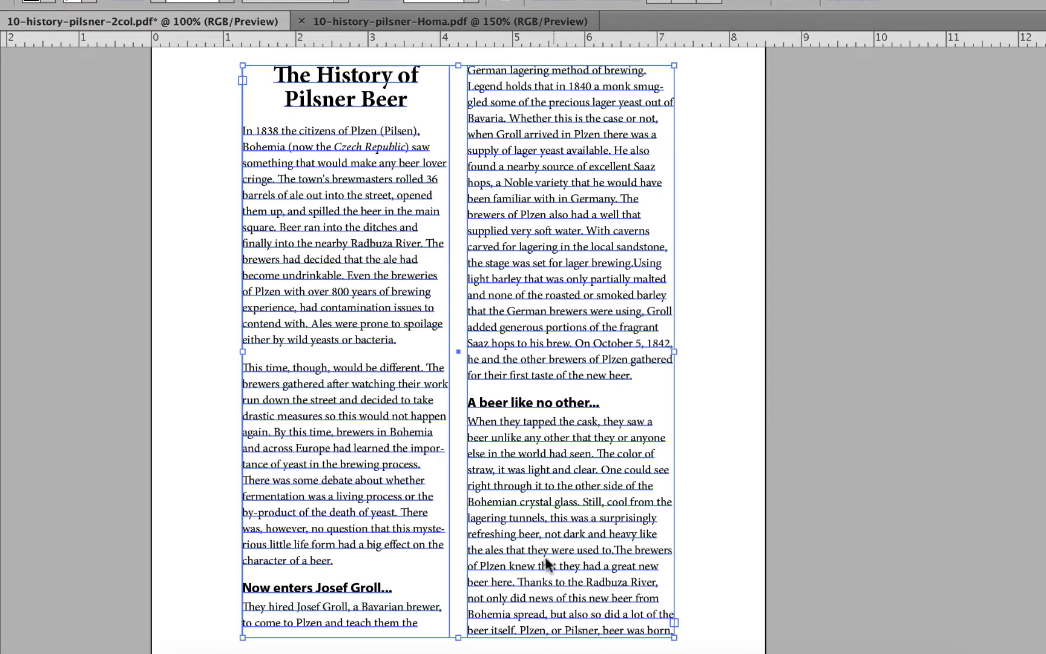
pyautogui.click(455, 639)
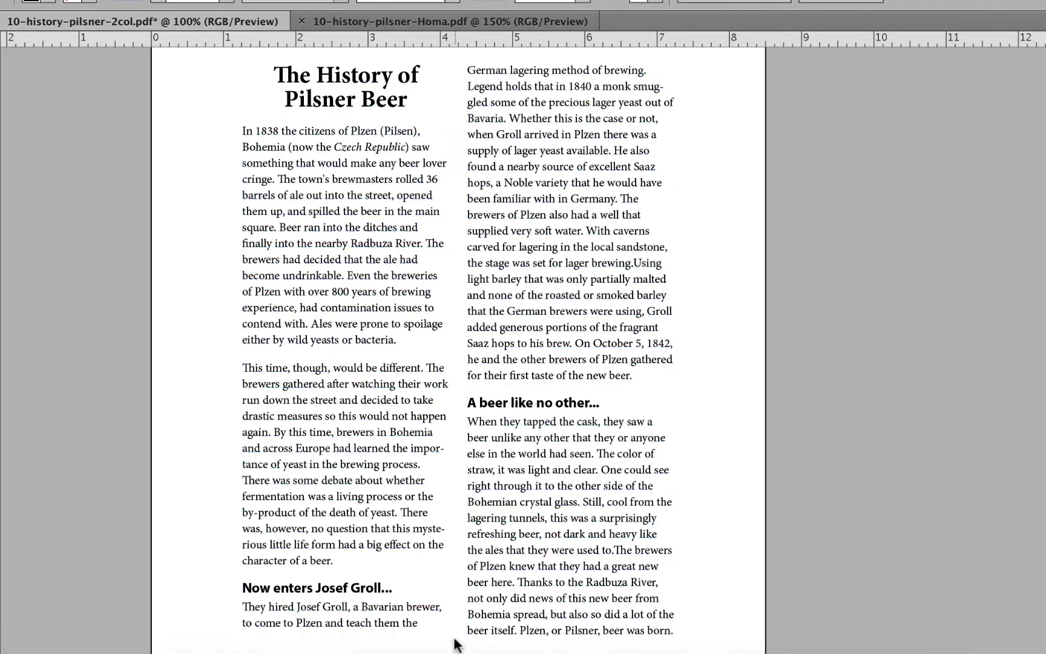
pyautogui.click(458, 639)
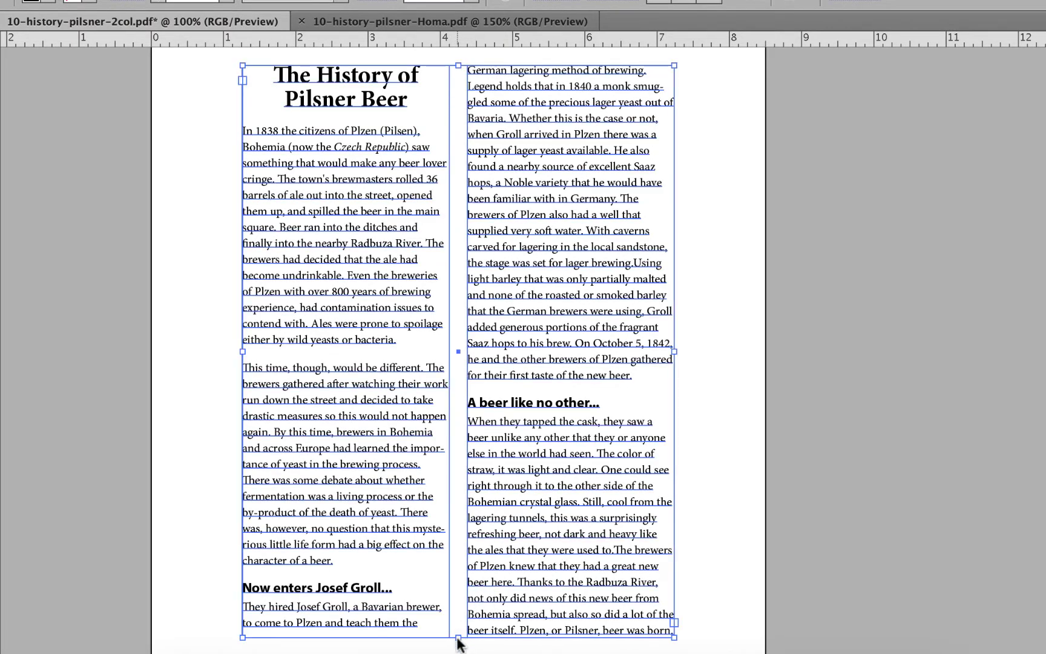
pyautogui.moveTo(457, 639); pyautogui.dragTo(458, 650)
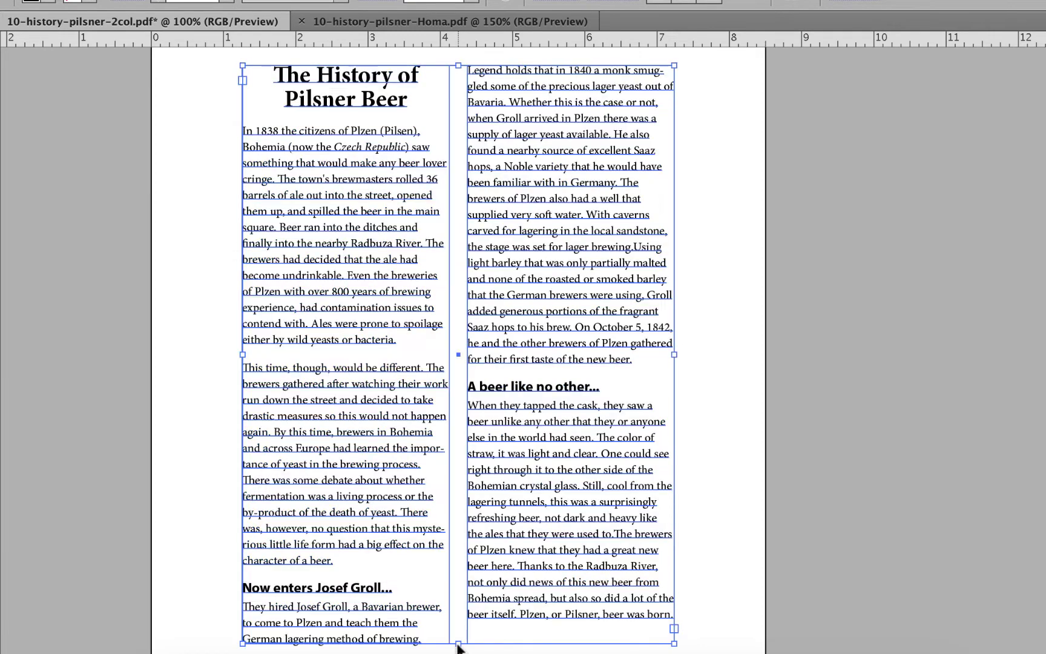
pyautogui.scroll(5, 478, 193)
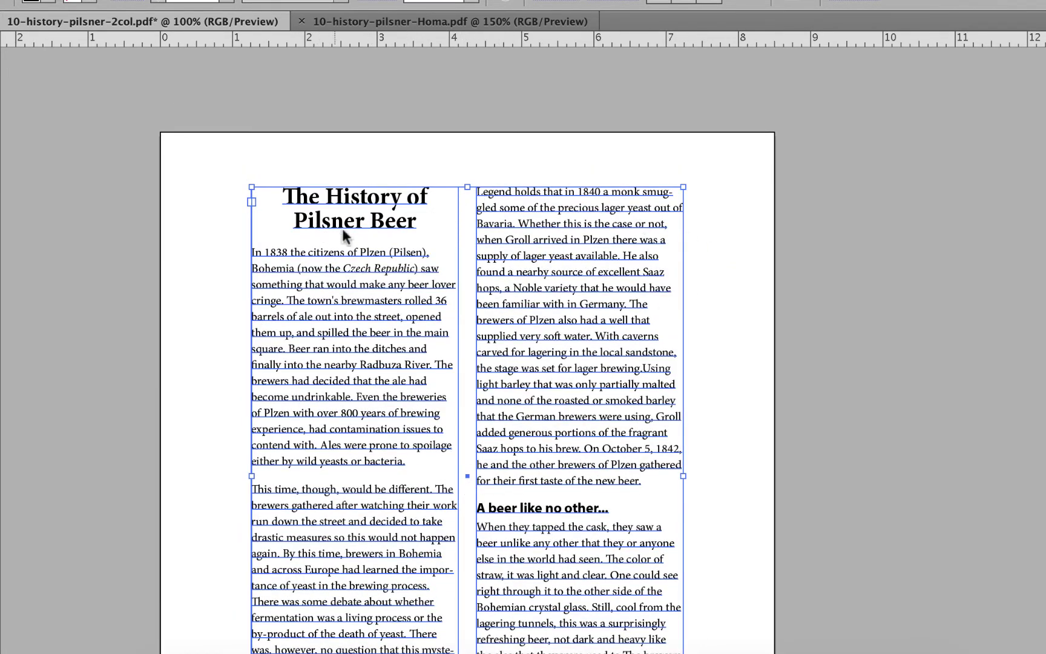
pyautogui.click(722, 324)
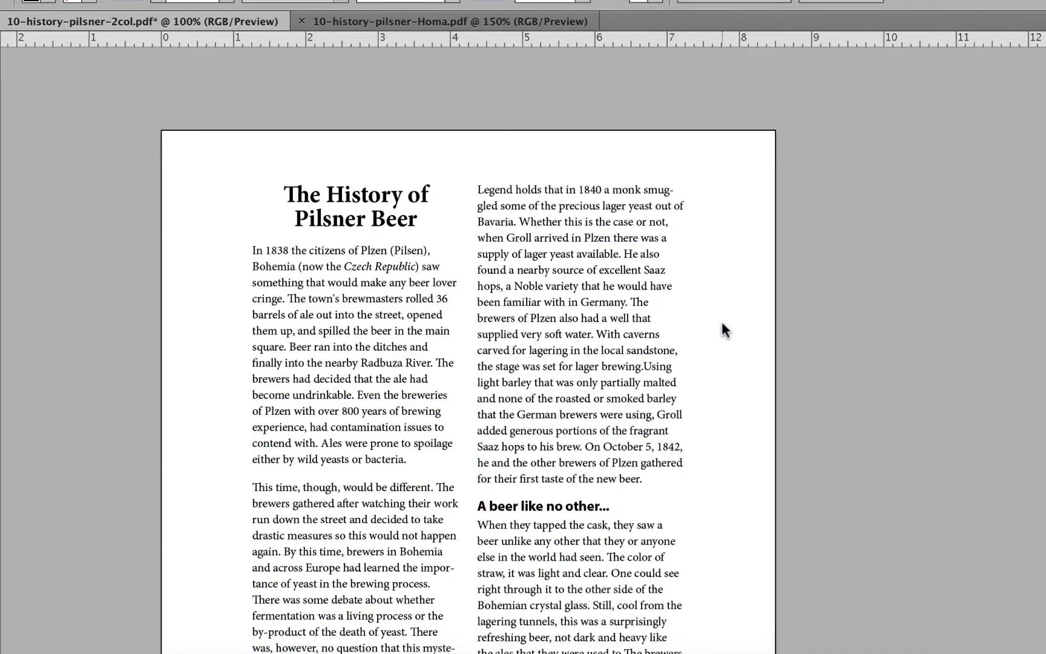
pyautogui.scroll(-4, 722, 324)
pyautogui.scroll(3, 722, 324)
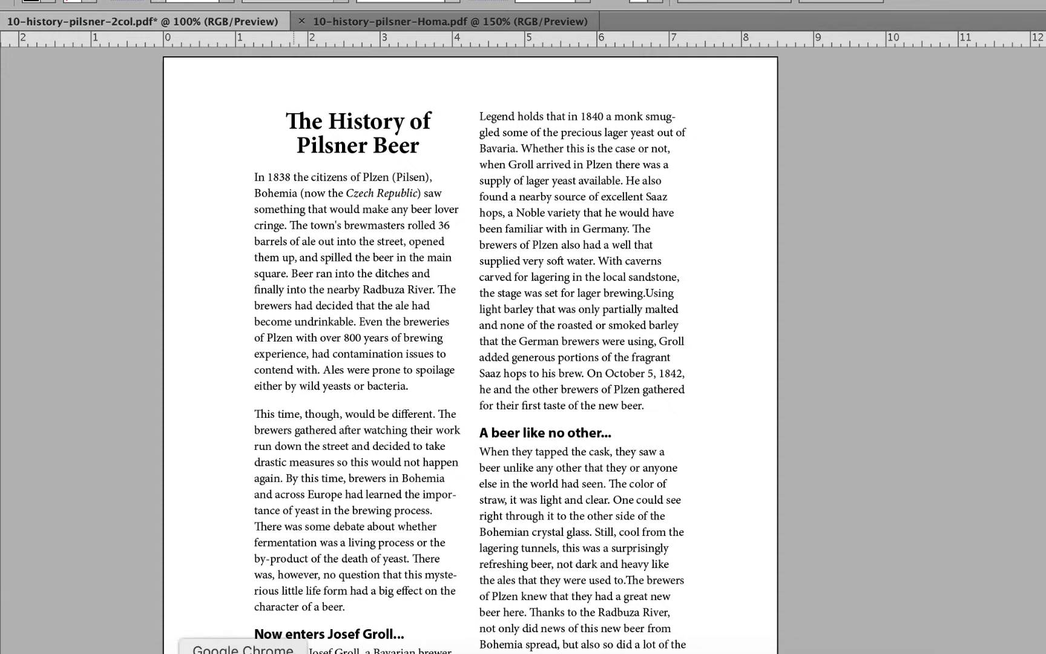
# Switch to Chrome, show the History of Pilsner web page and narrow the browser window so its text lines fit on screen.
pyautogui.click(242, 653)
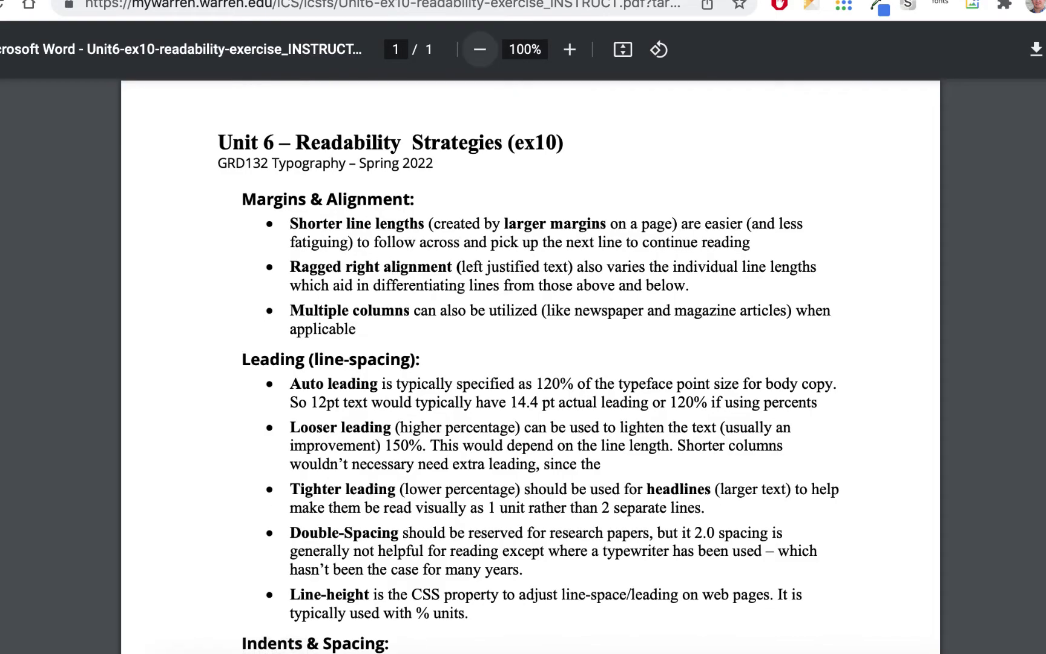
pyautogui.press('super+4')
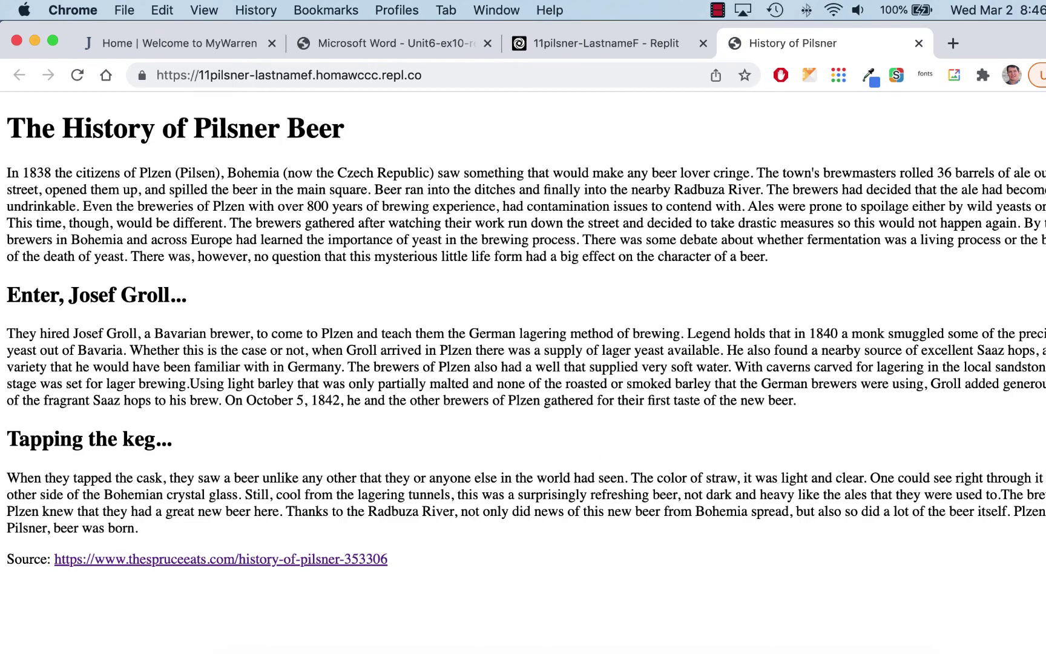
pyautogui.moveTo(1045, 345); pyautogui.dragTo(990, 375)
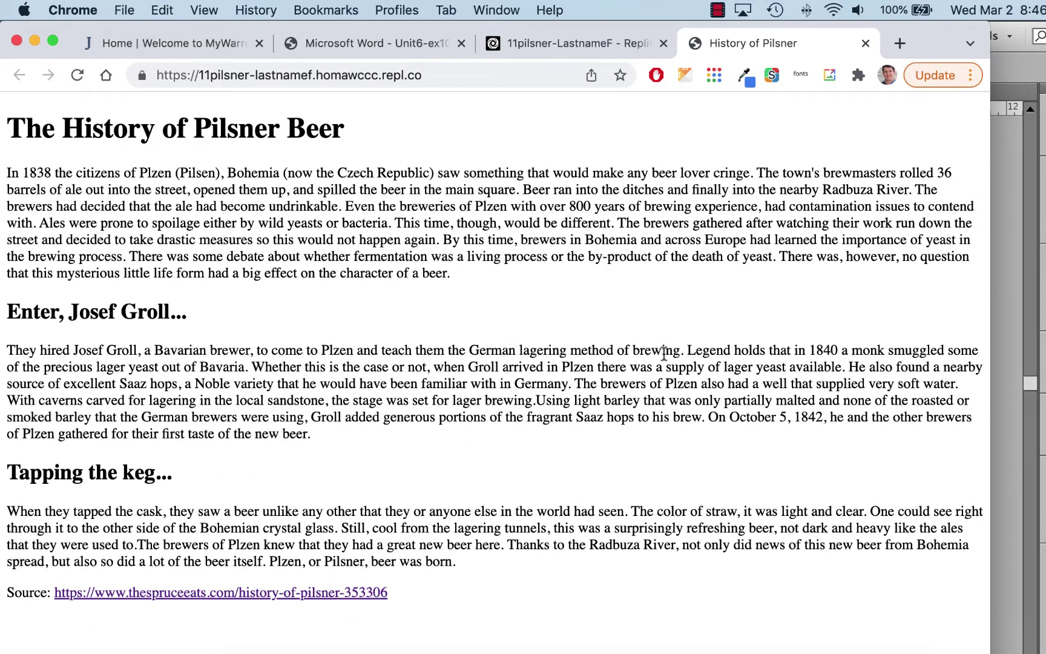